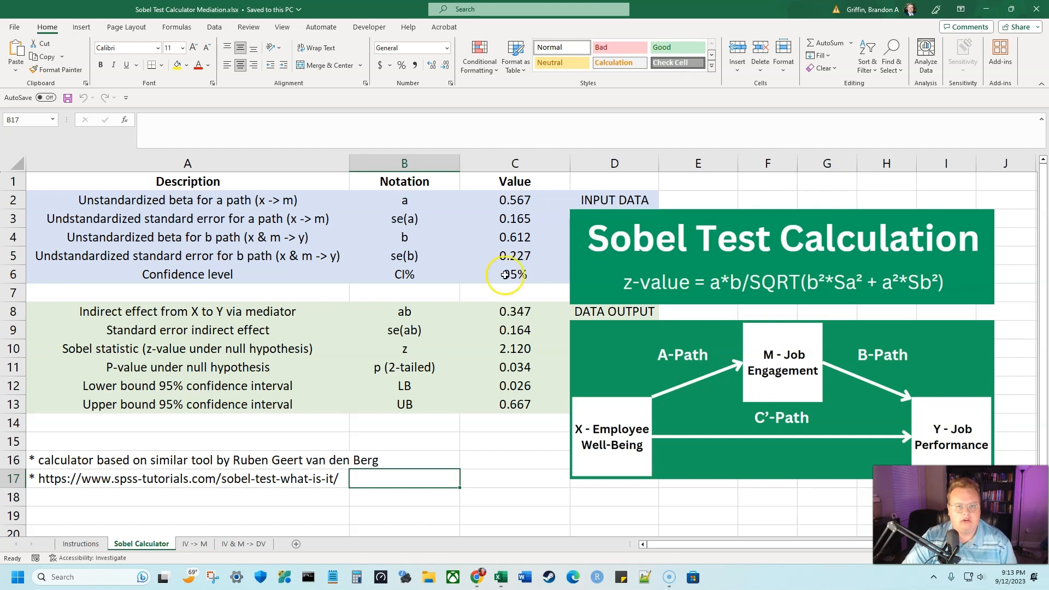
- Review the Instructions sheet and the input cells C2 to C6 on the Sobel Calculator sheet
left_click(80, 543)
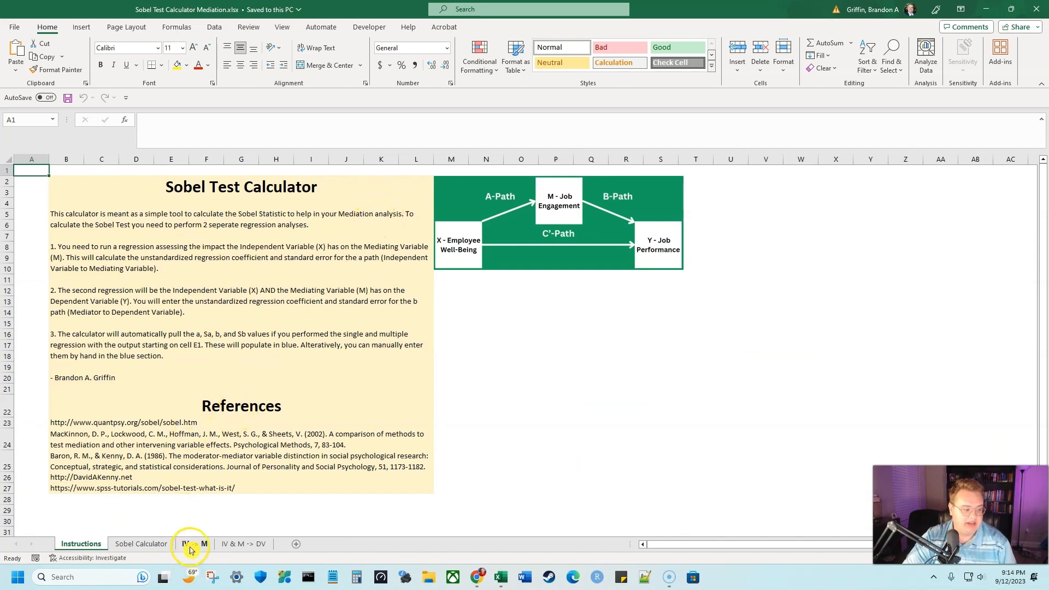
left_click(159, 546)
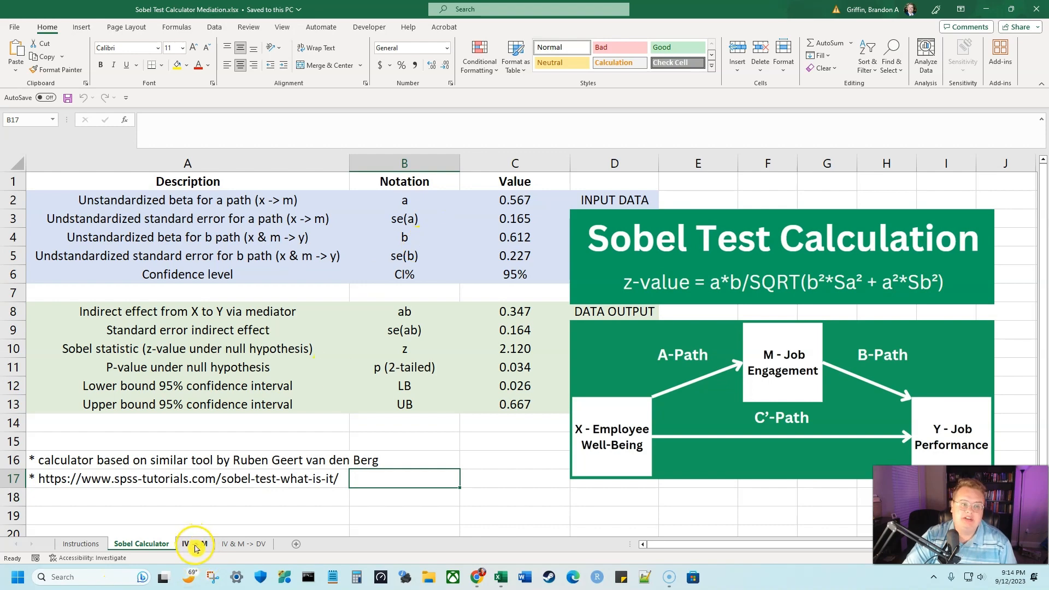
left_click(501, 201)
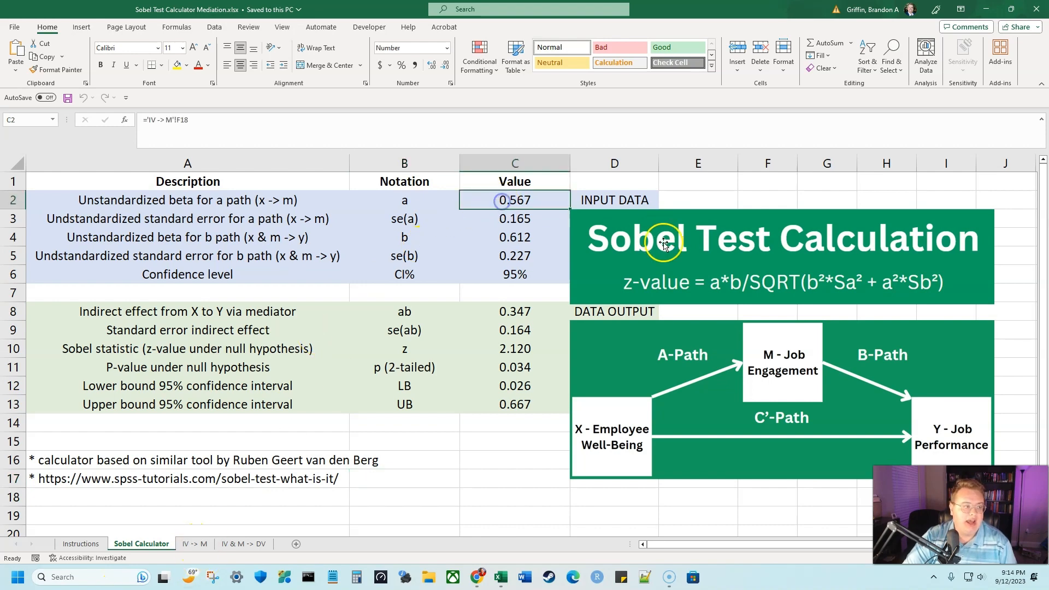
key("Down")
key("Down")
key("Down")
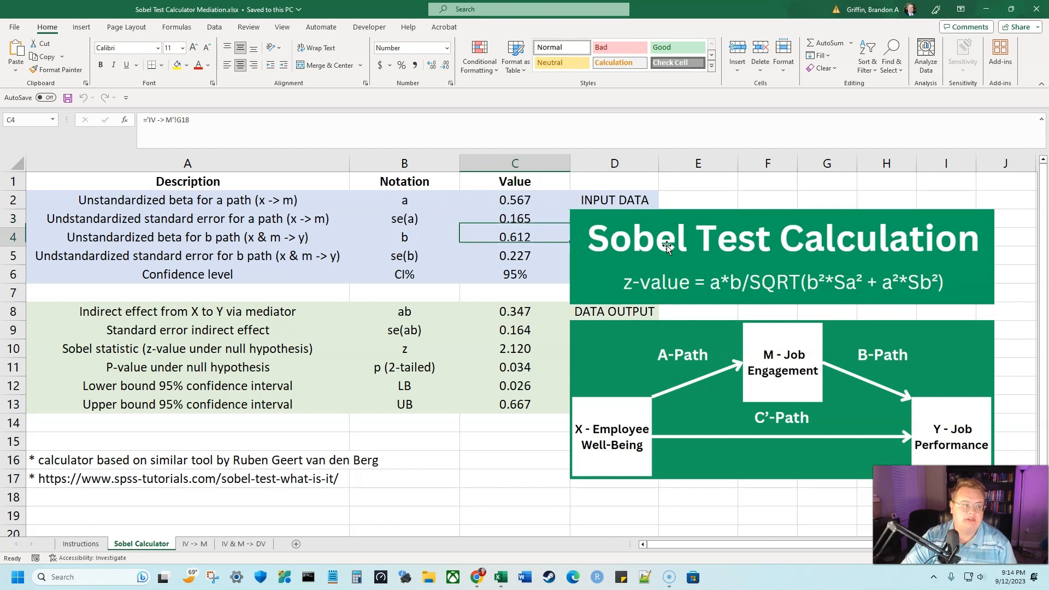
key("Down")
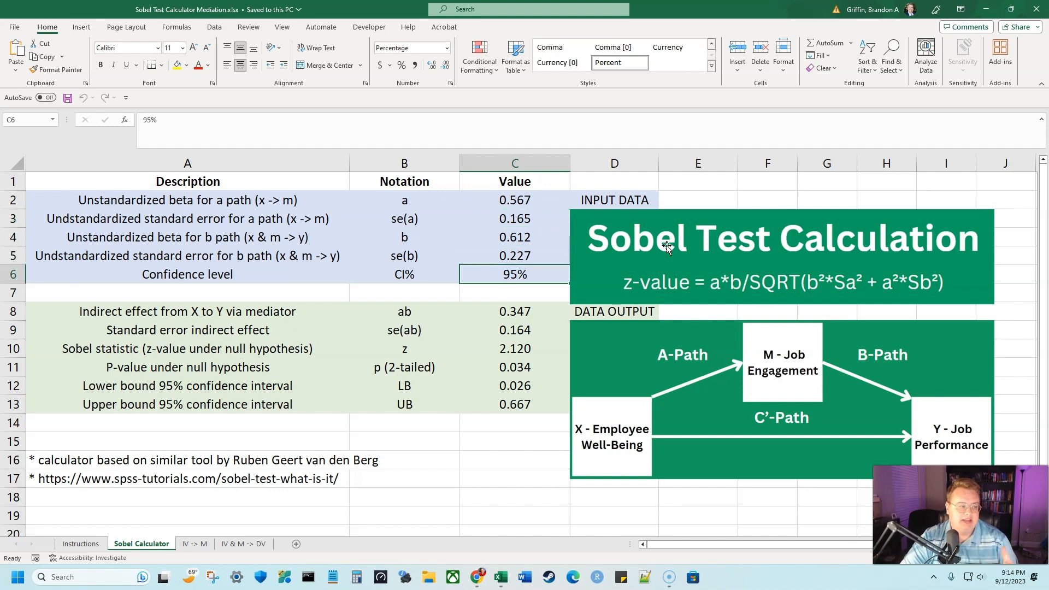
key("Up")
key("Up")
key("Up")
key("Up")
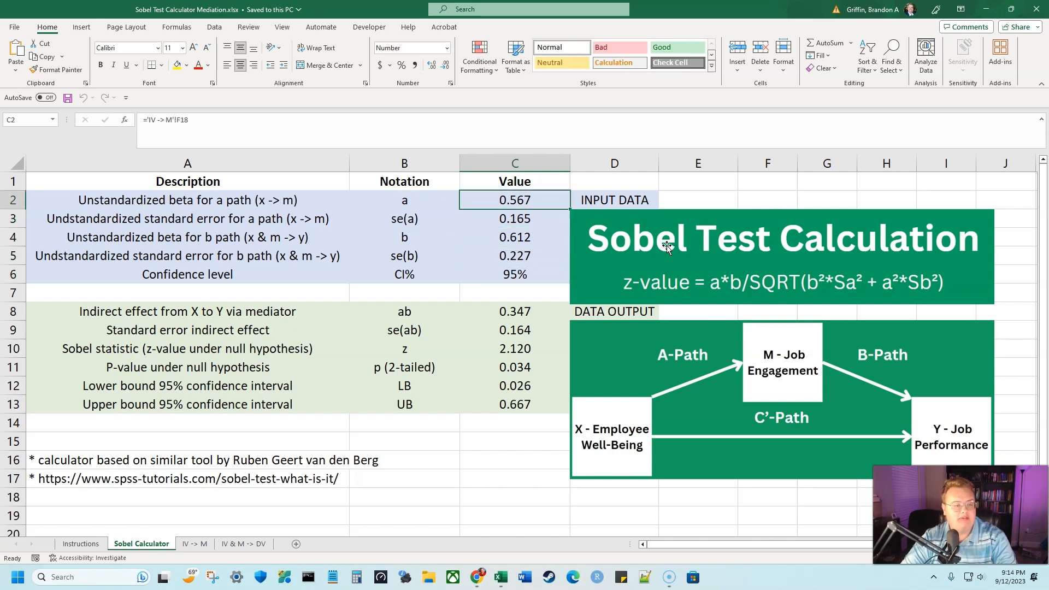
- Examine the formulas in the data output cells from C8 down and return to the a-path beta in C2
key("Down")
key("Down")
key("Down")
key("Down")
key("Down")
key("Down")
key("Down")
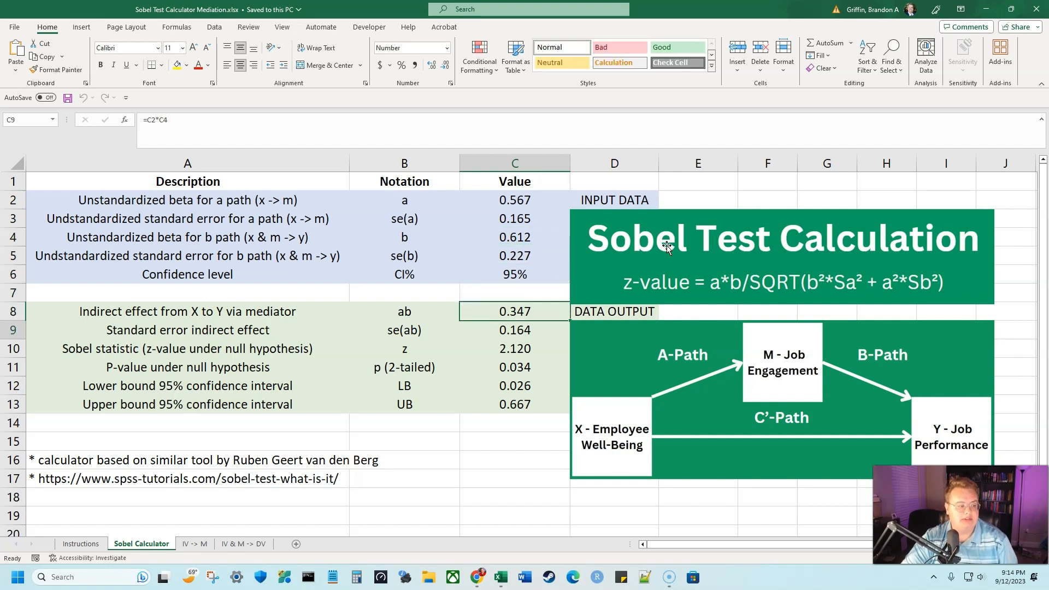
key("Down")
key("Down")
key("Up")
key("Up")
key("Up")
key("Up")
key("Up")
key("Up")
key("Up")
key("Up")
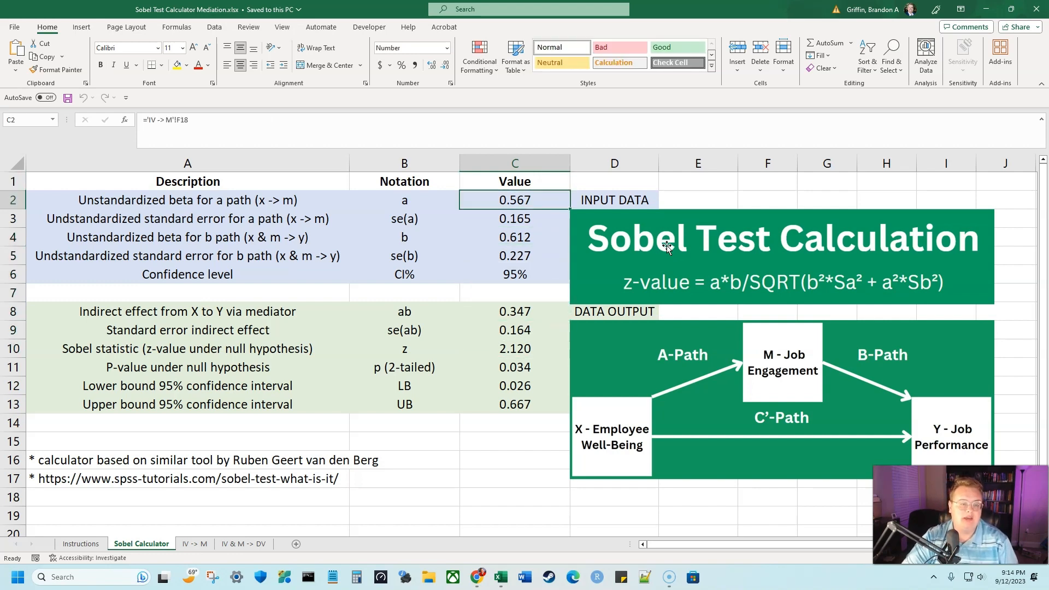
- Check which regression sheets the a-path and b-path input cells in column C refer to
key("Down")
key("Down")
key("Down")
key("Down")
key("Down")
key("Down")
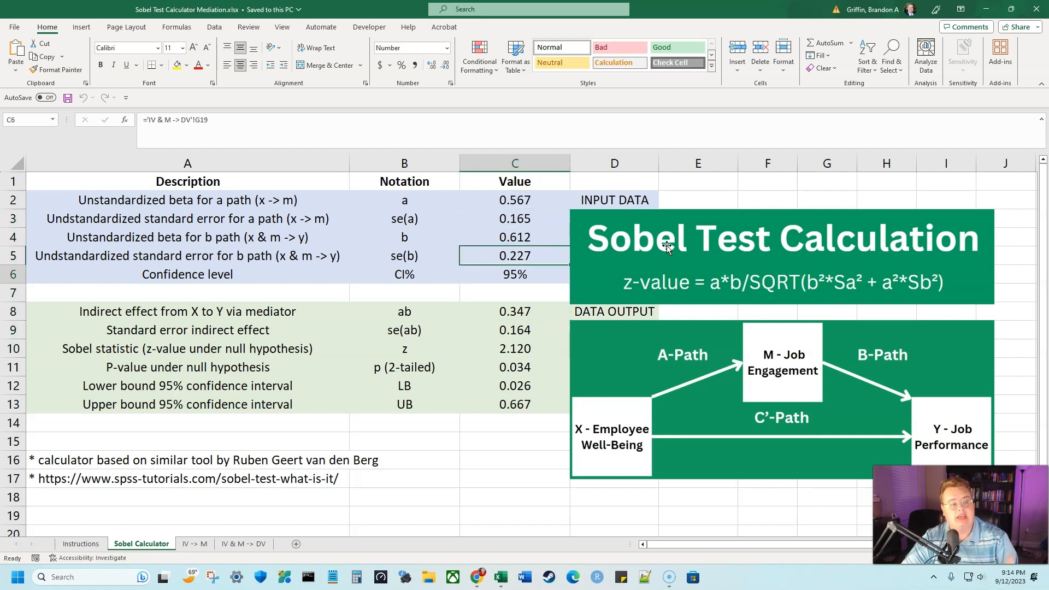
key("Up")
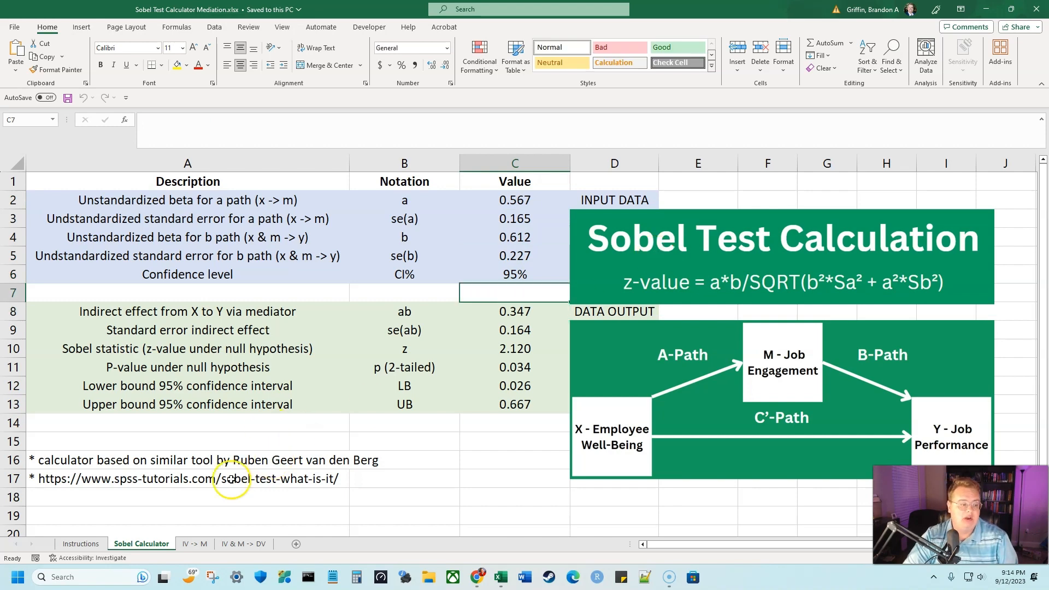
- Examine the Well-Being, Engagement and Performance data columns, rows 1 to 21, on the IV -> M sheet
left_click(196, 544)
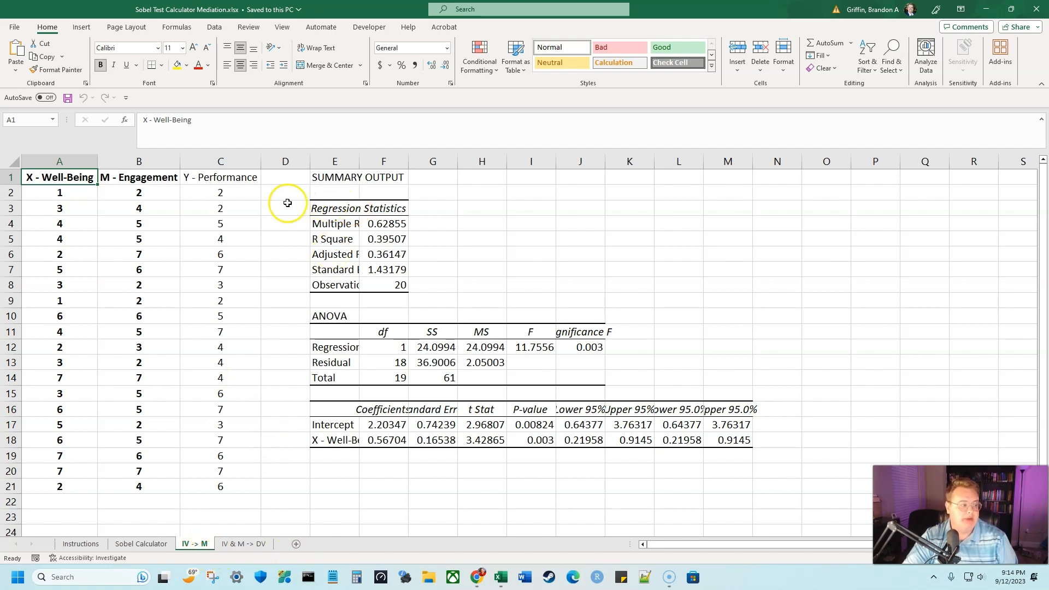
left_click_drag(76, 175, 46, 488)
left_click_drag(169, 176, 176, 490)
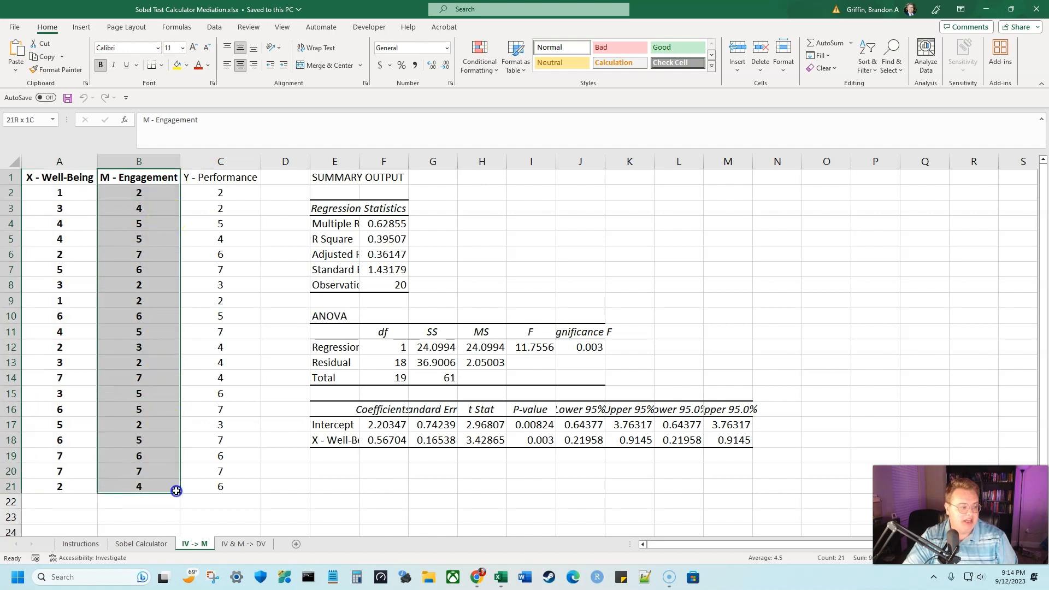
left_click_drag(243, 178, 227, 484)
left_click(134, 425)
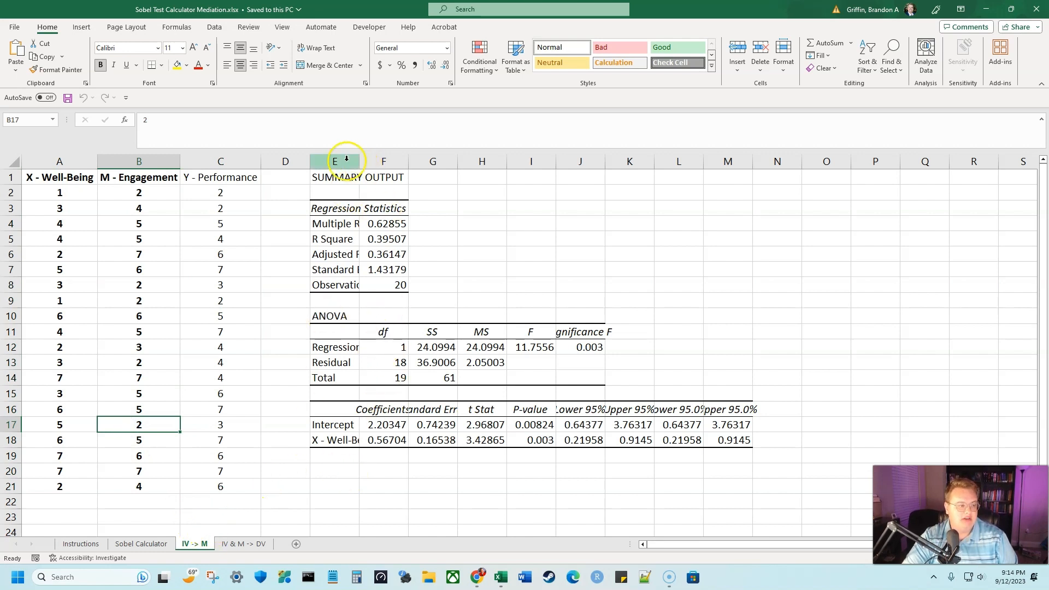
- Clear the existing regression summary output that starts in cell E1 on the IV -> M sheet
left_click_drag(335, 177, 339, 212)
key("Delete")
left_click(701, 455)
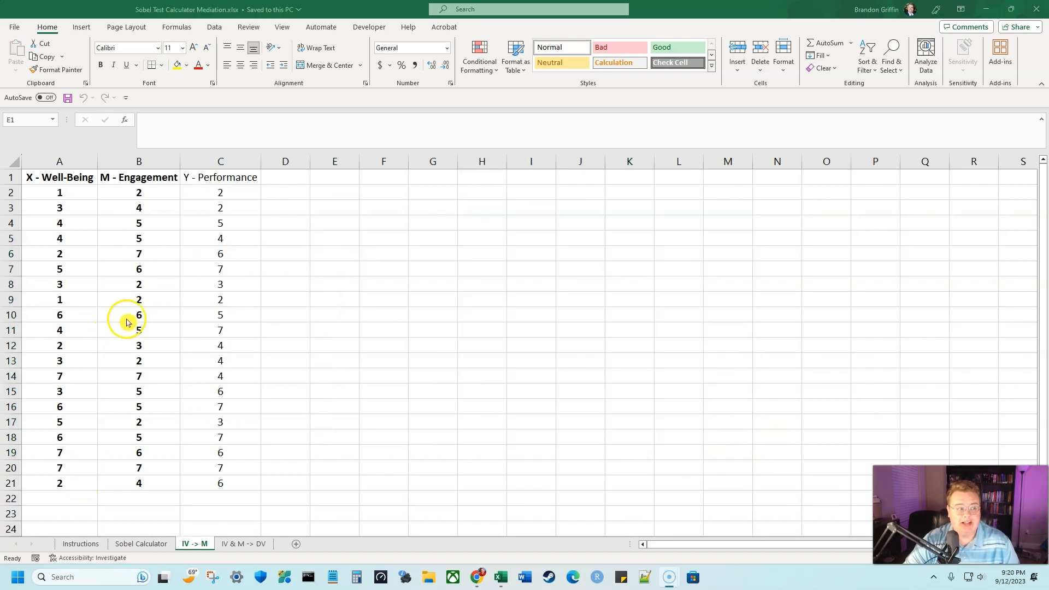
- Make sure the Analysis ToolPak add-in is enabled among the Excel add-ins
left_click(214, 26)
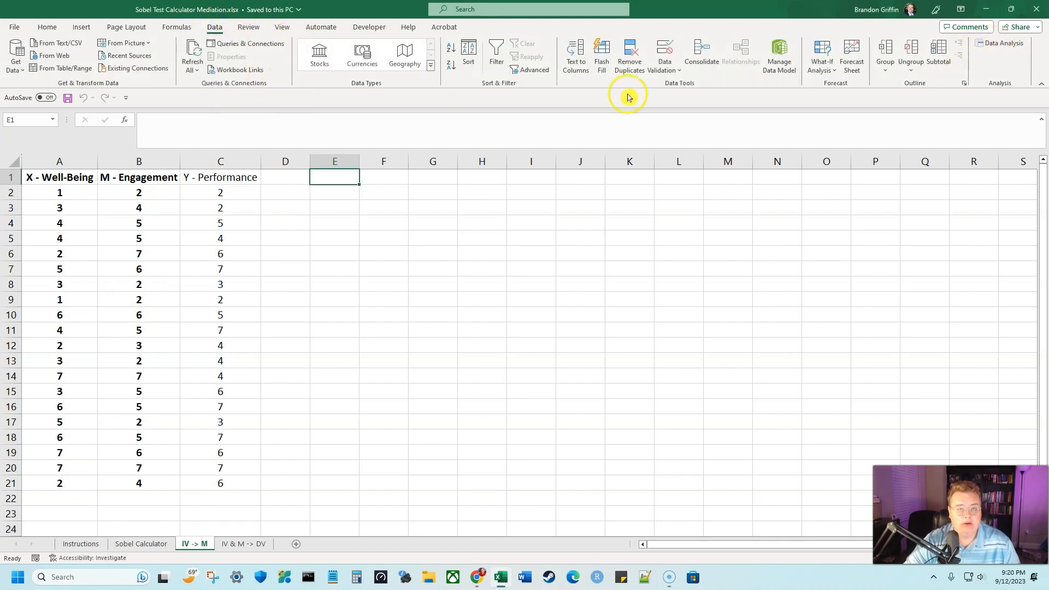
left_click(14, 27)
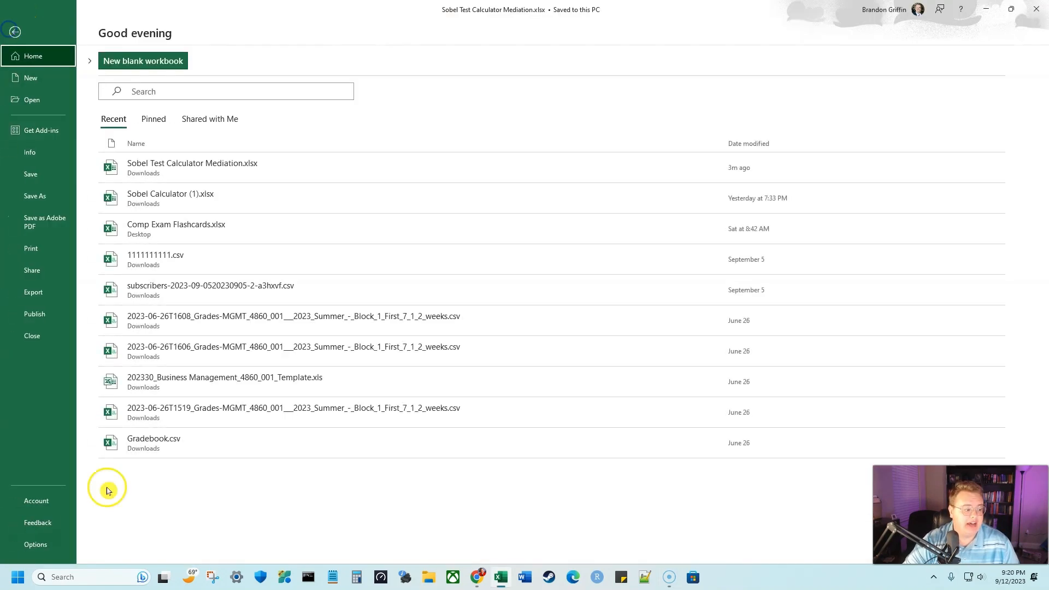
left_click(38, 545)
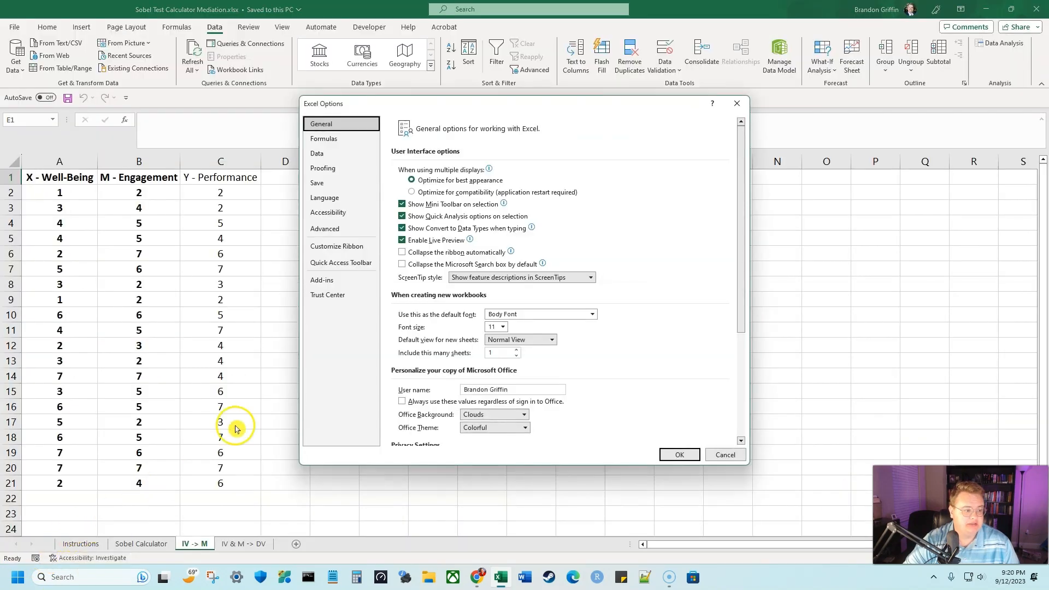
left_click(363, 280)
left_click(451, 211)
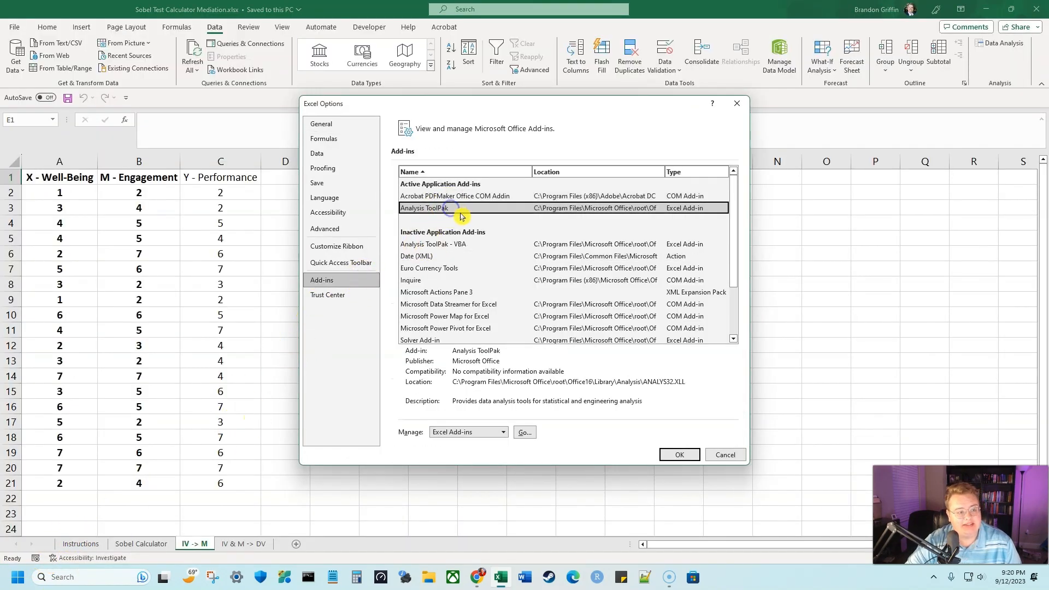
left_click(524, 432)
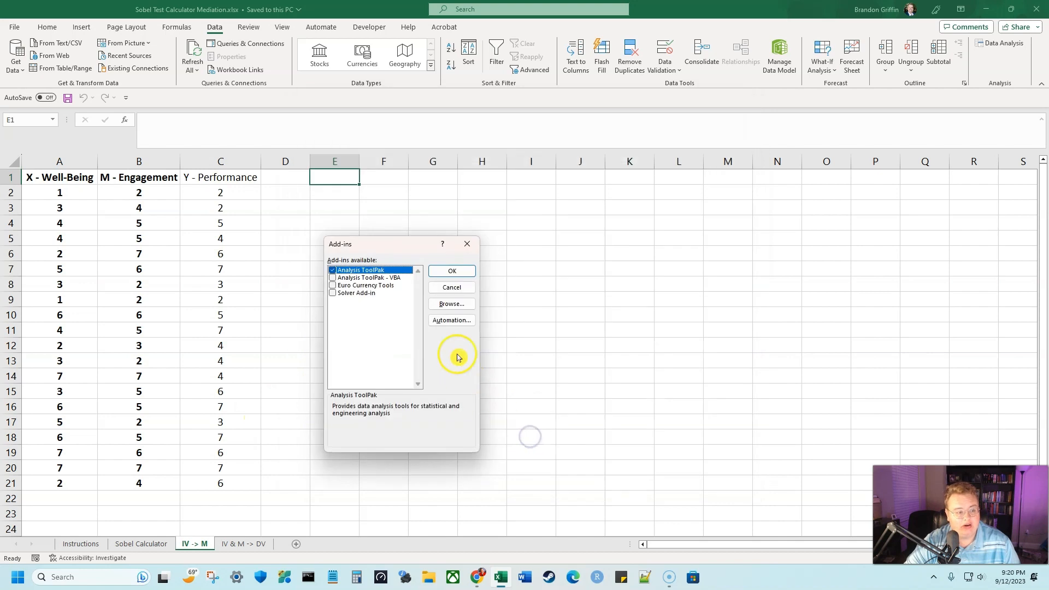
left_click(437, 272)
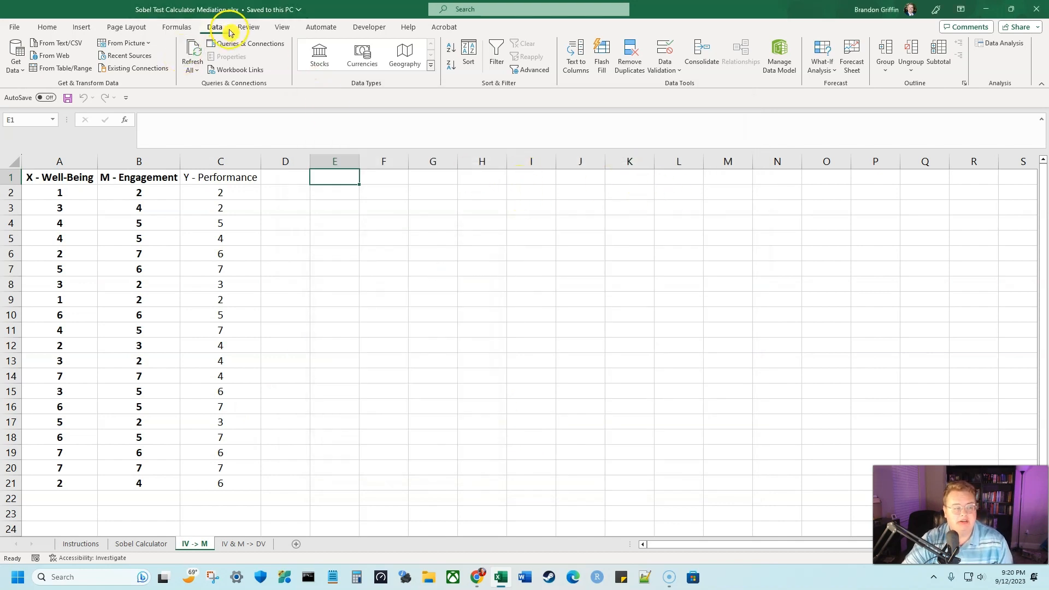
- Check the Sobel Calculator sheet's values with the IV -> M regression output cleared
left_click(141, 547)
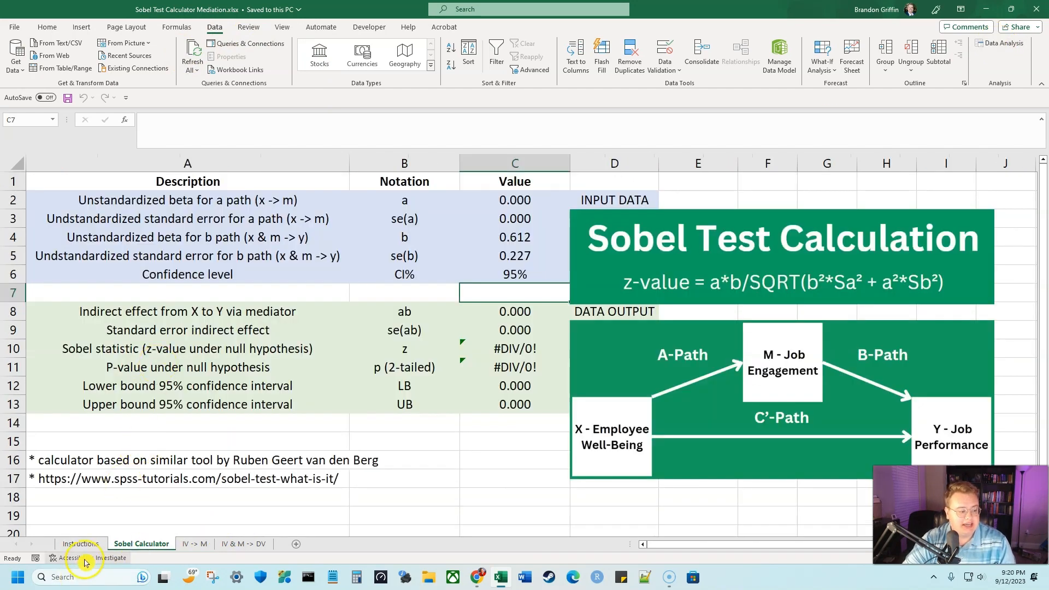
left_click(198, 542)
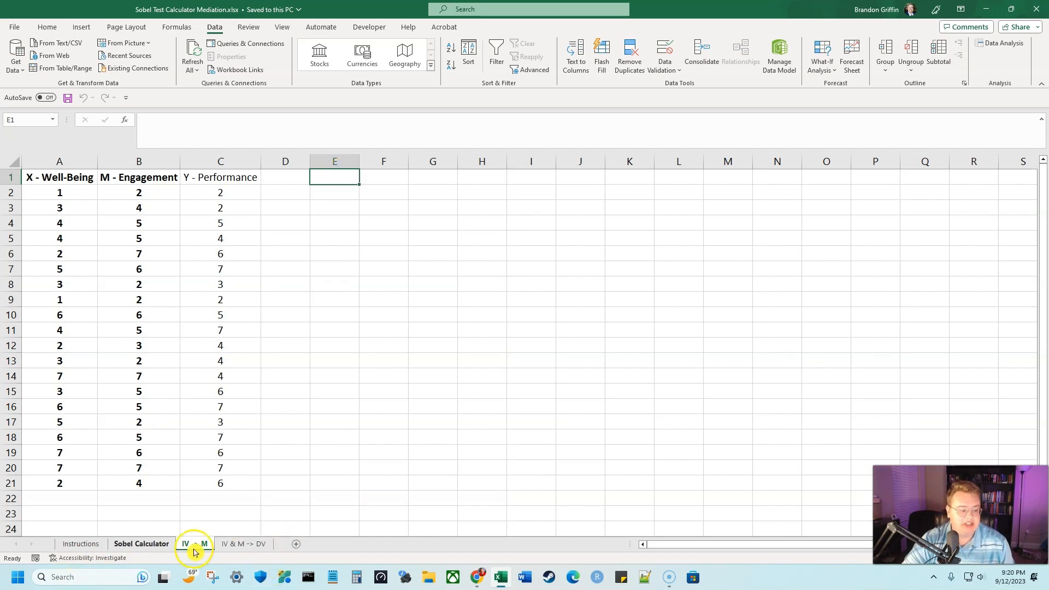
left_click(121, 544)
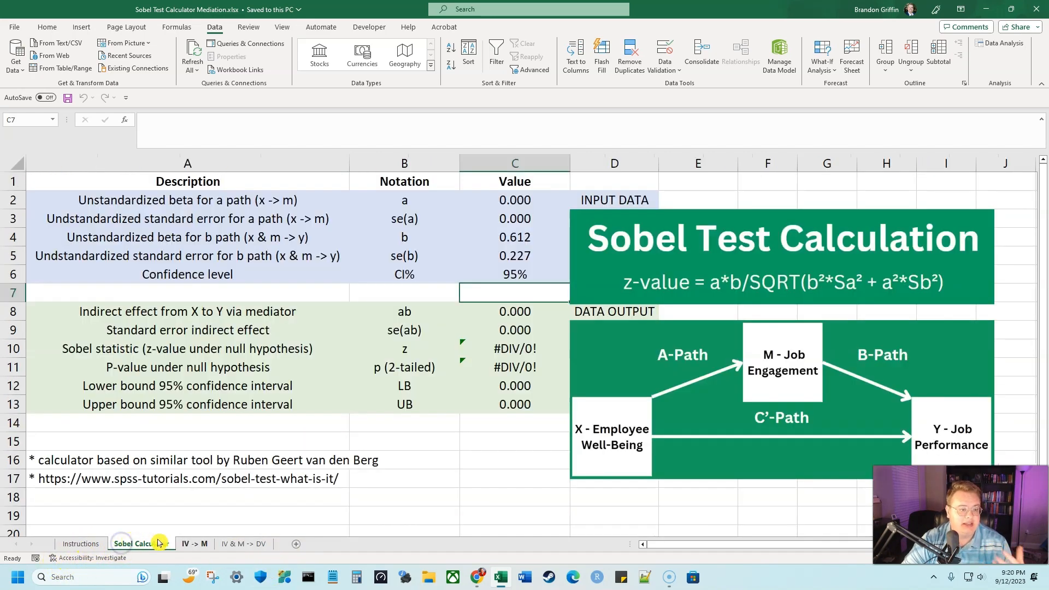
- Start a Regression from the Data Analysis tools on the IV -> M sheet
left_click(193, 544)
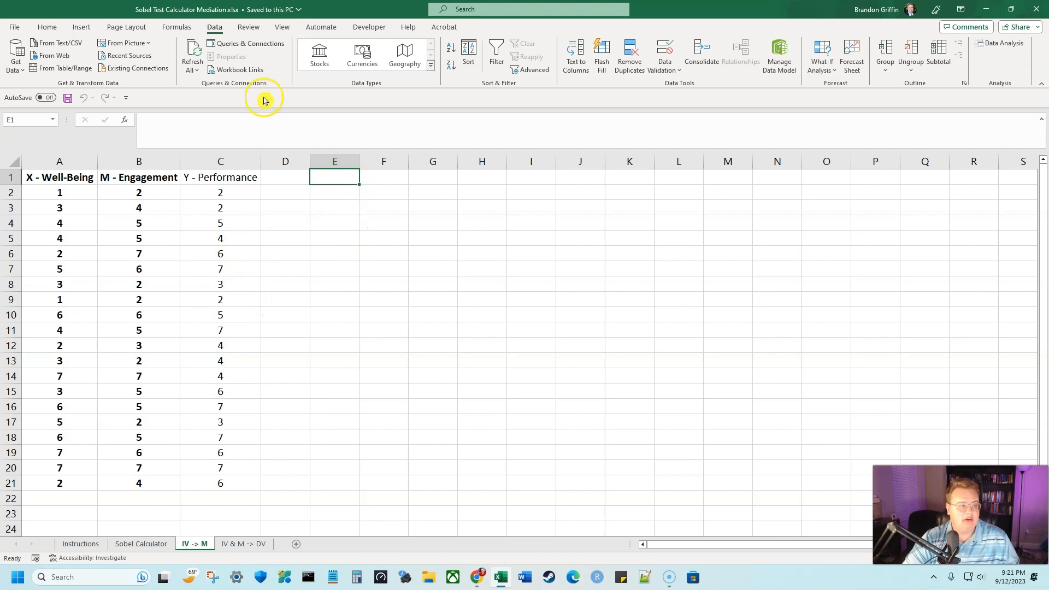
left_click(997, 45)
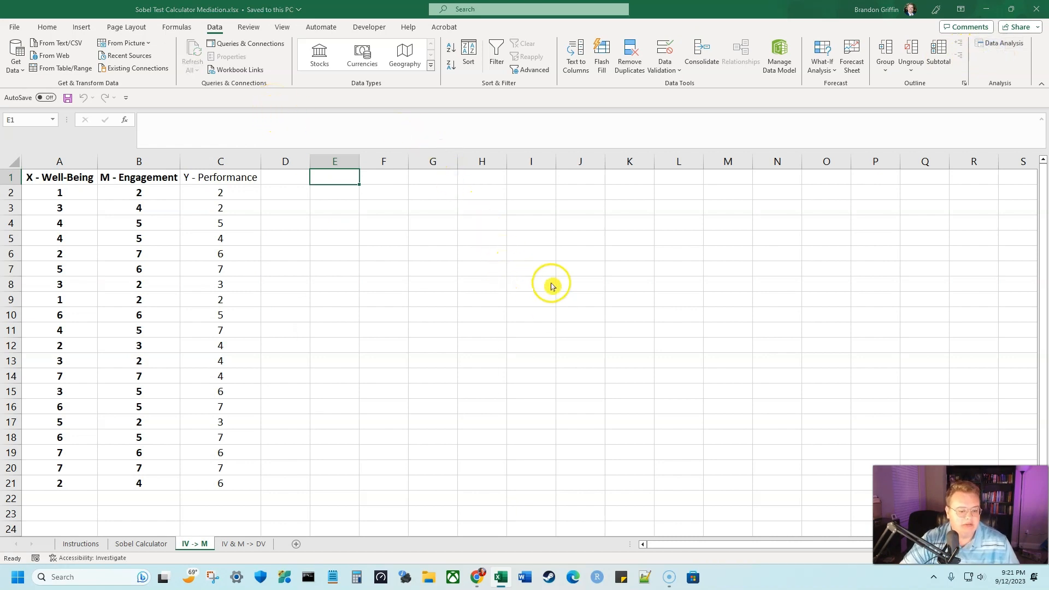
scroll(409, 358, "down", 3)
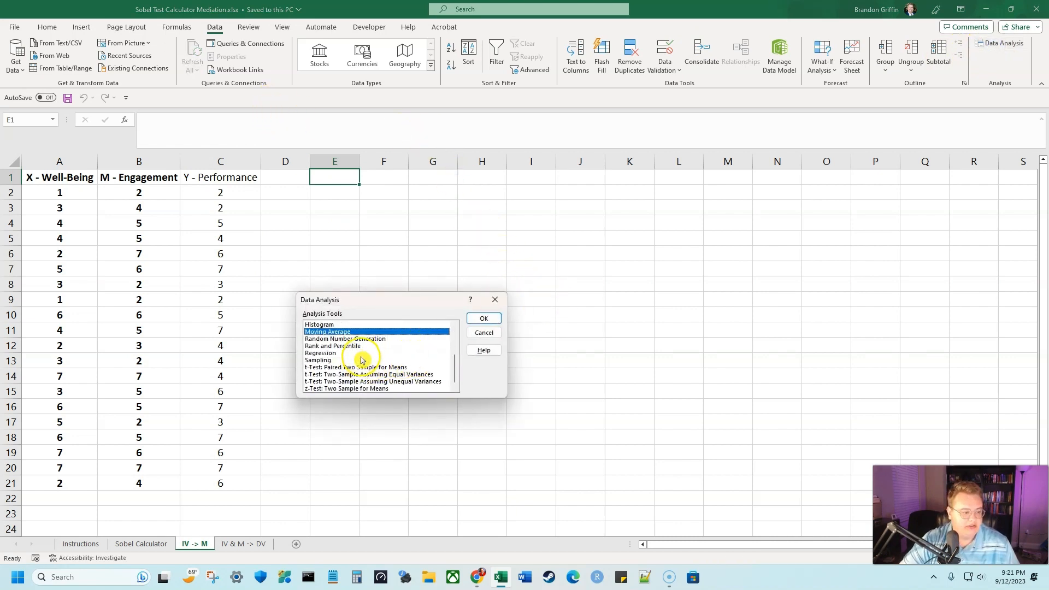
left_click(363, 359)
left_click(364, 354)
left_click(484, 318)
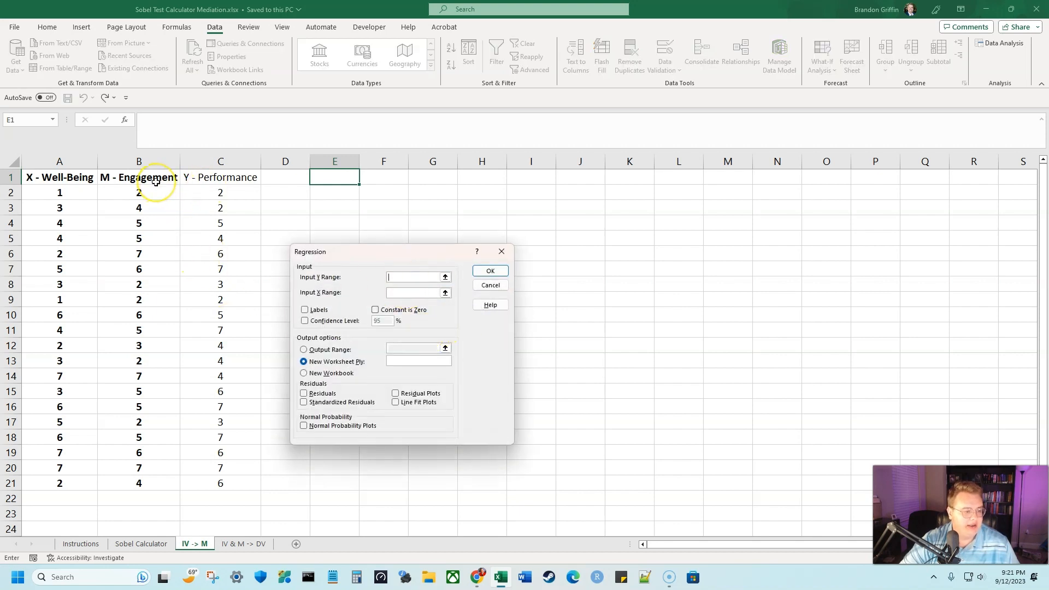
- Set the regression's Y range to $B$1:$B$21 and X range to $A$1:$A$21, with Labels enabled
left_click(81, 181)
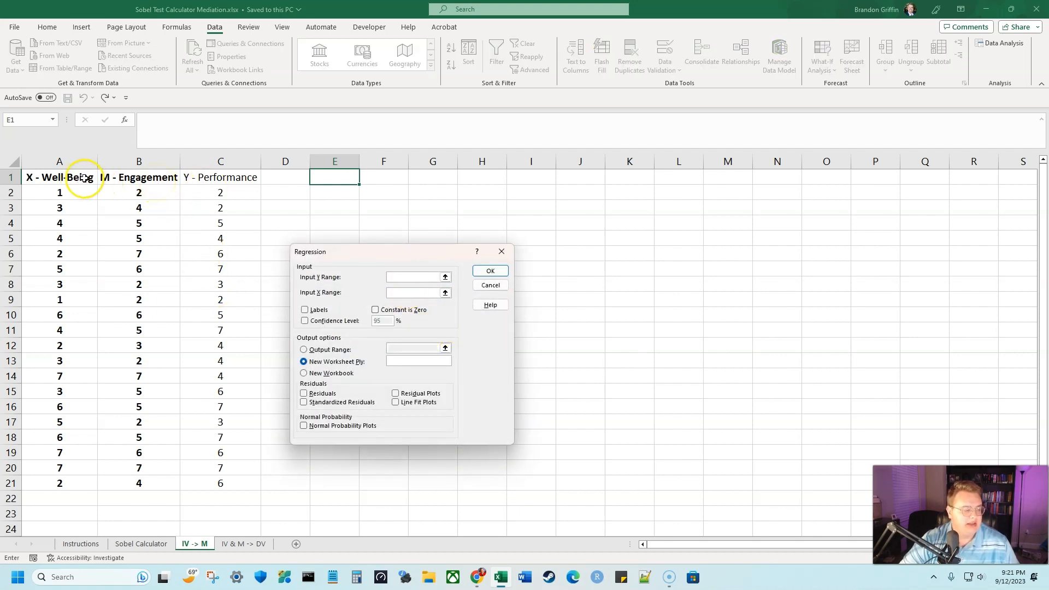
left_click_drag(138, 176, 165, 489)
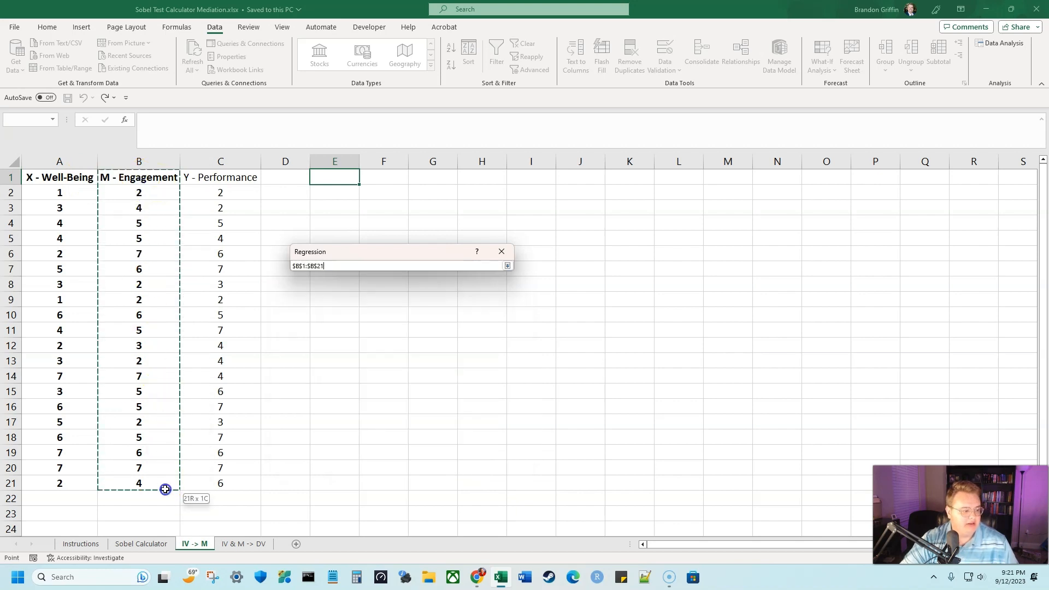
left_click(423, 302)
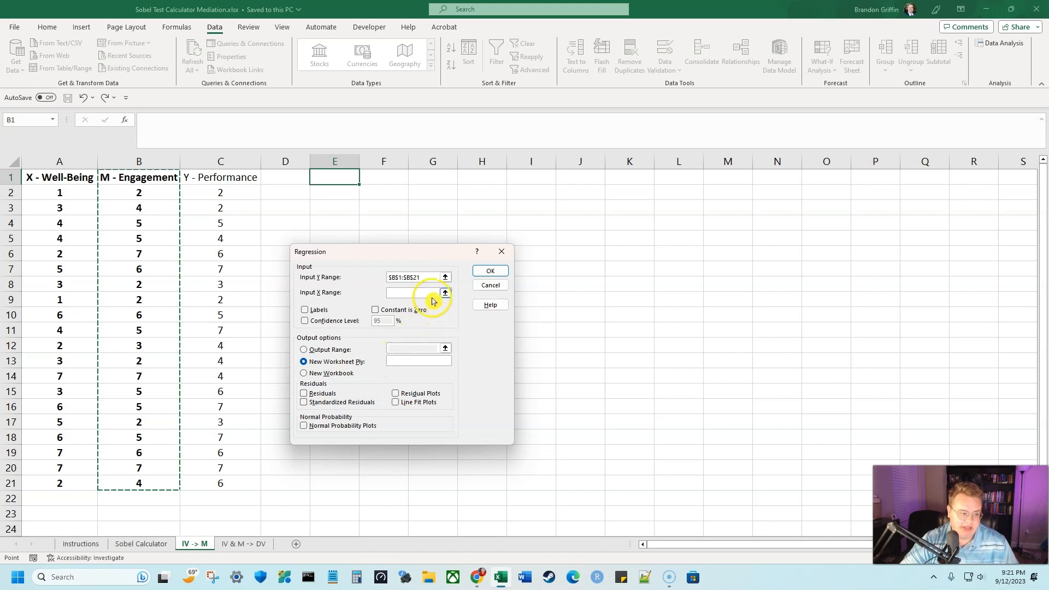
left_click(305, 310)
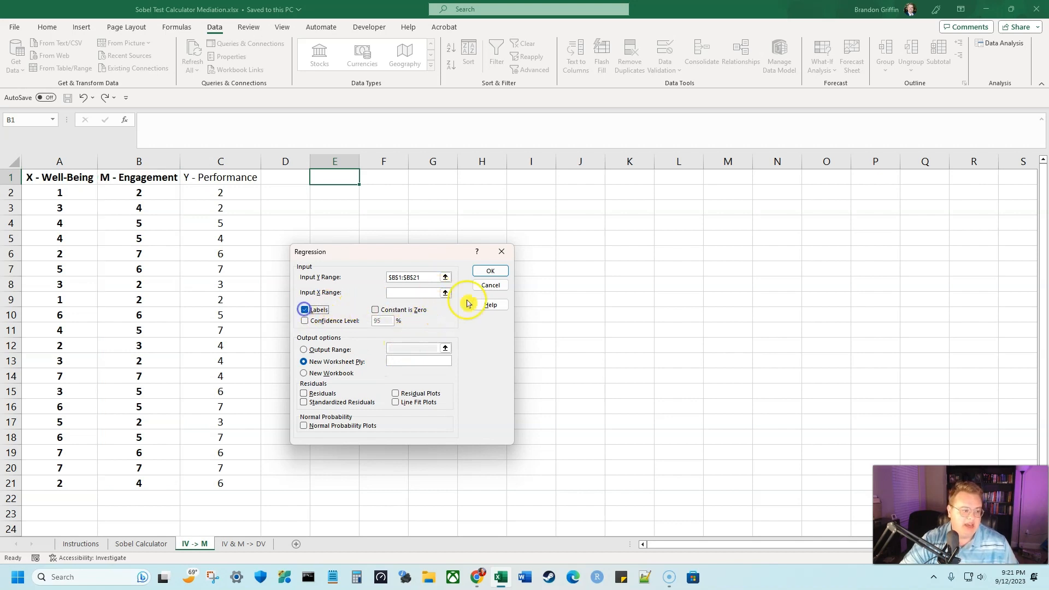
left_click(431, 292)
left_click_drag(60, 180, 77, 480)
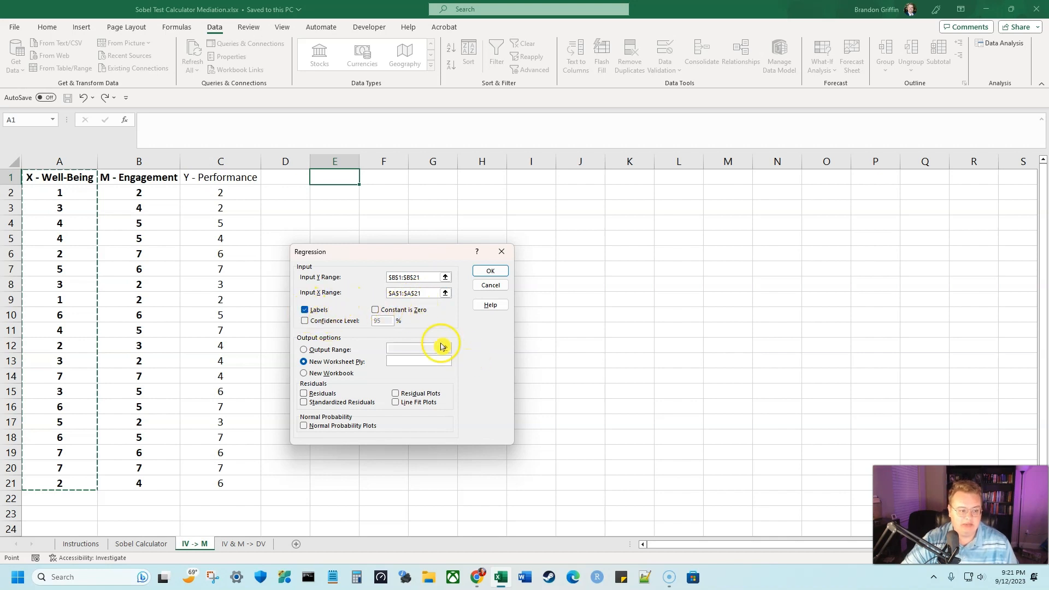
- Direct the regression output to a range on the current sheet starting at cell $E$1
left_click(418, 352)
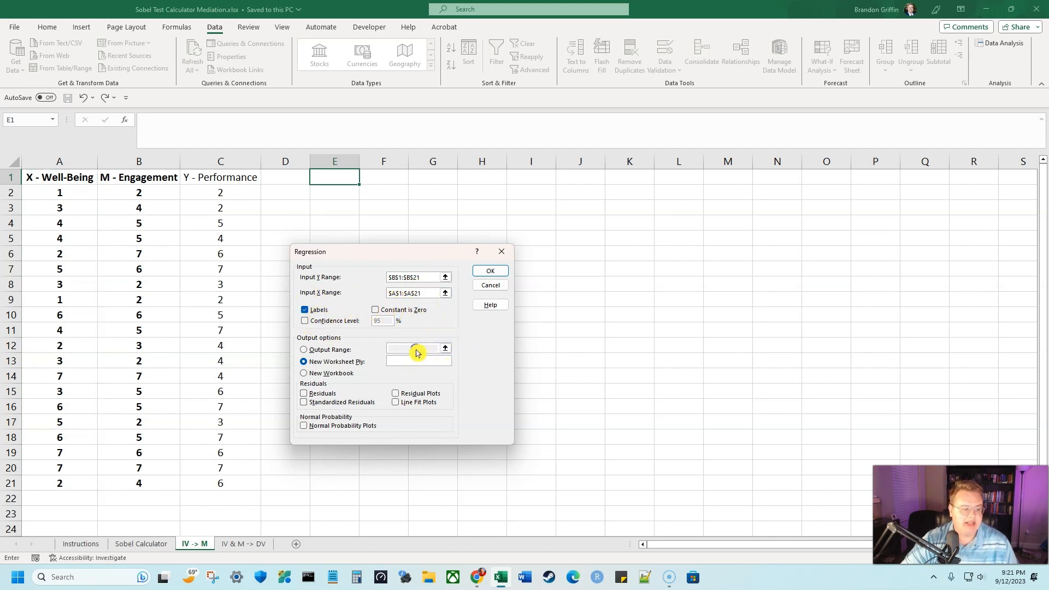
left_click(357, 350)
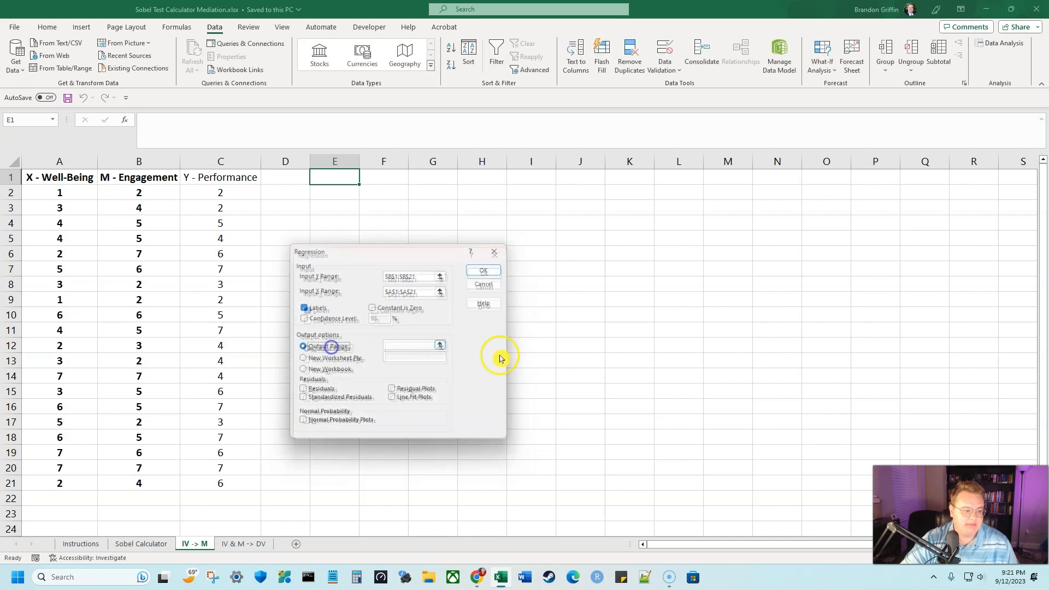
left_click(336, 175)
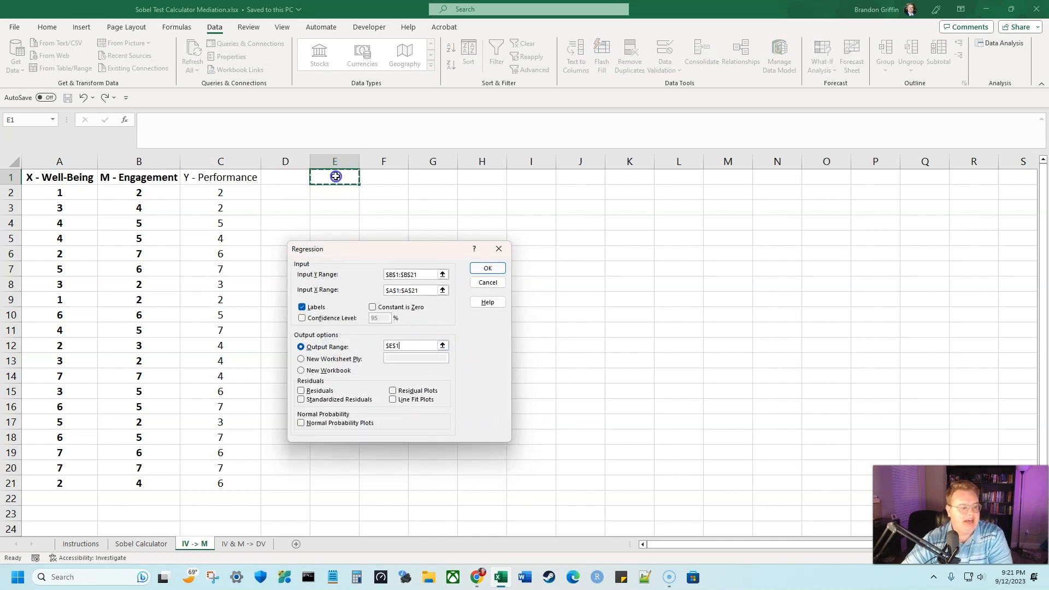
- Run the regression and auto-fit the widths of output columns E to M on the IV -> M sheet
left_click(488, 268)
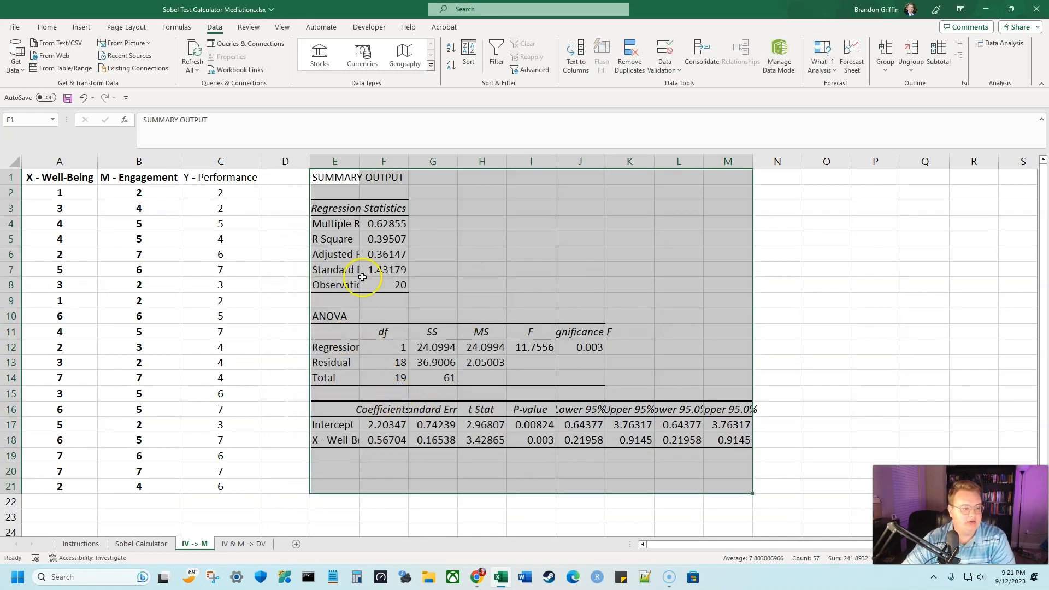
left_click_drag(351, 161, 754, 161)
left_click(748, 161)
left_click(344, 163)
left_click_drag(345, 163, 753, 164)
double_click(757, 161)
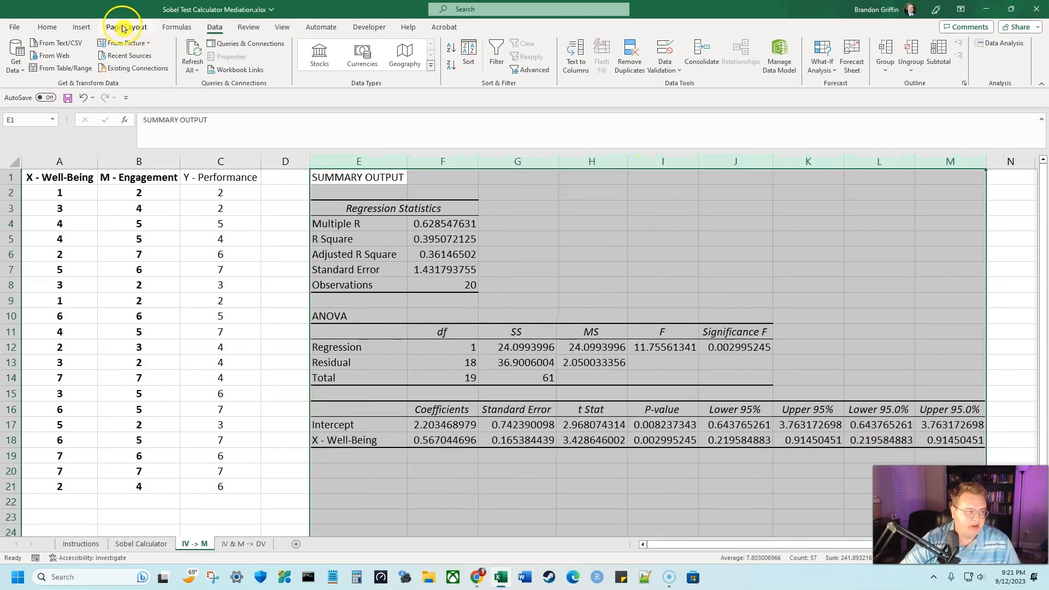
- Highlight the X - Well-Being coefficient, standard error and P-value in yellow on the IV -> M sheet
left_click(47, 27)
left_click(449, 443)
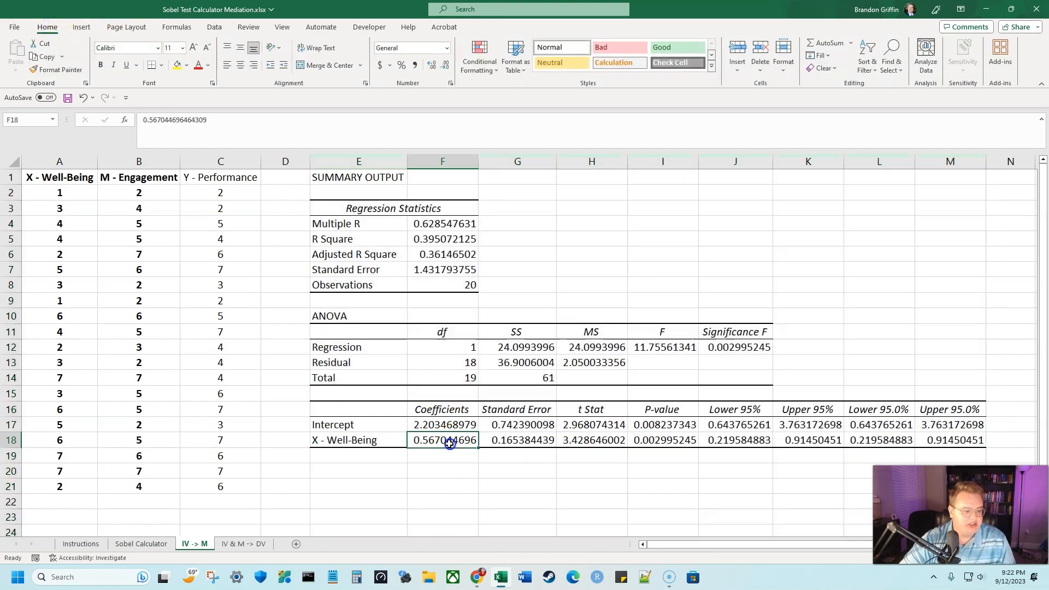
left_click_drag(466, 441, 495, 440)
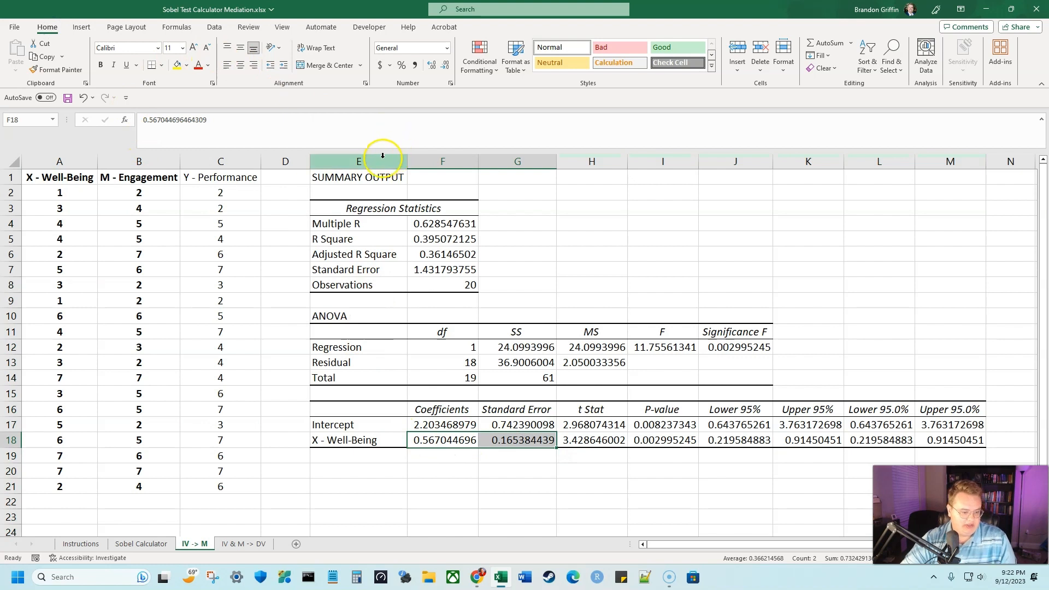
left_click(177, 65)
left_click(682, 442)
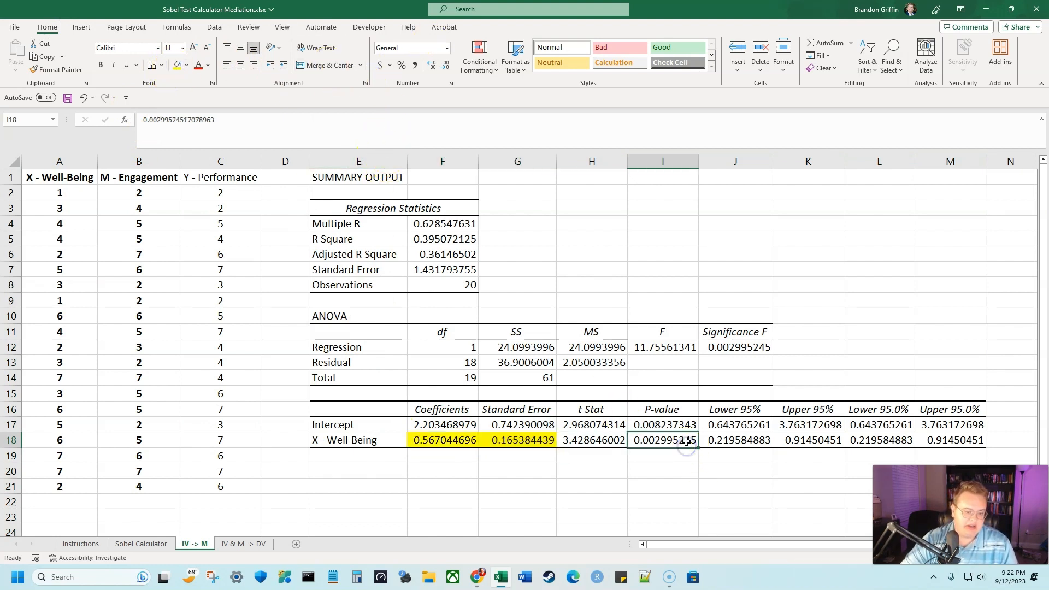
left_click(177, 65)
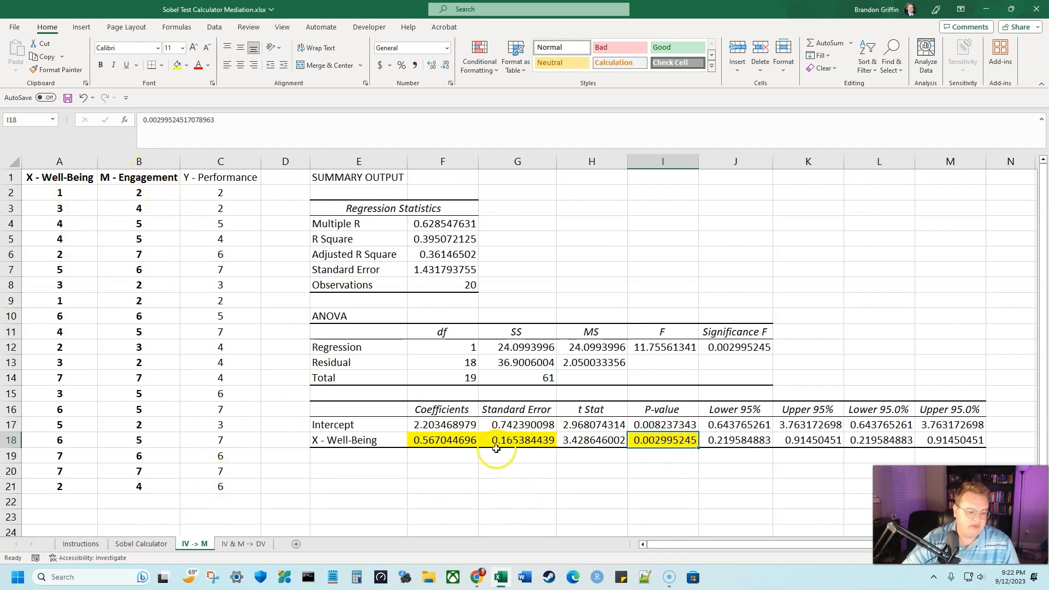
- Clear the existing regression output in E1:M19 on the IV & M -> DV sheet
left_click(239, 548)
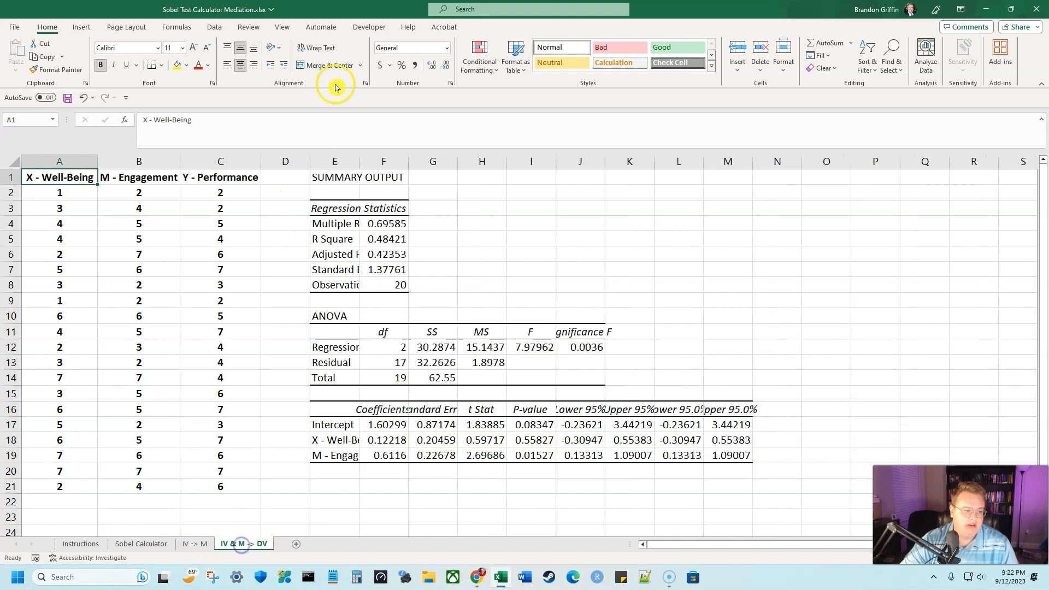
left_click(459, 204)
key("ctrl+c")
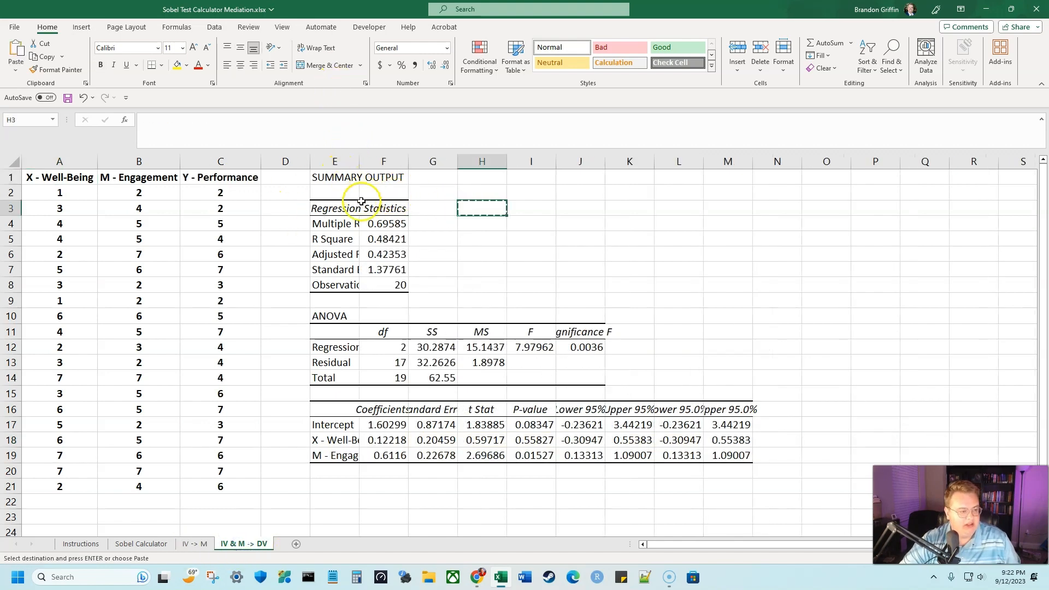
left_click_drag(337, 176, 728, 455)
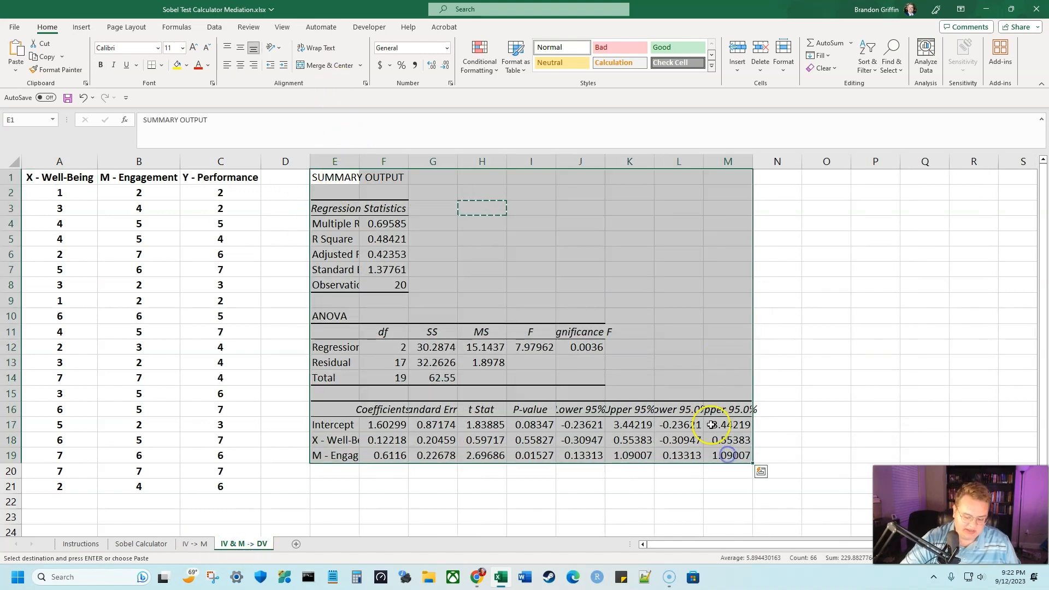
key("Delete")
left_click(333, 178)
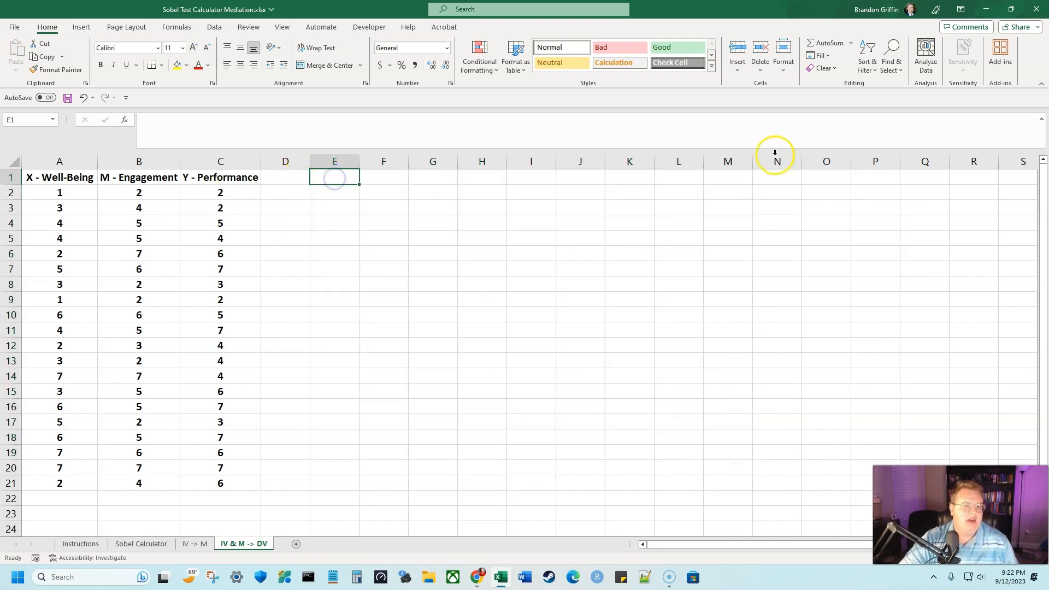
- Run a Data Analysis Regression with Y range $C$1:$C$21, X range $A$1:$B$21, Labels enabled and output range $E$1
left_click(214, 28)
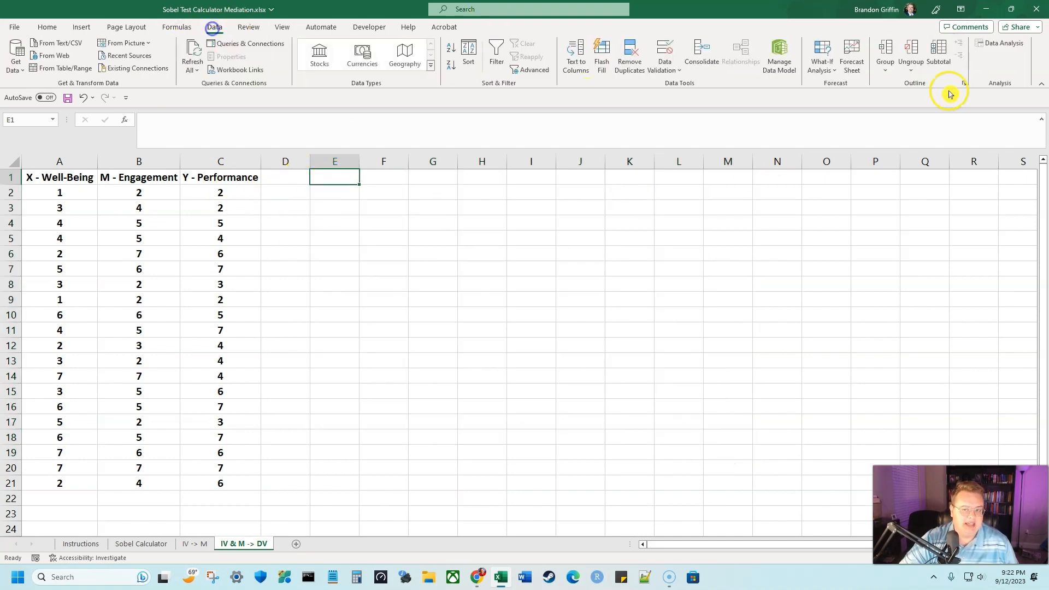
left_click(999, 44)
left_click(482, 320)
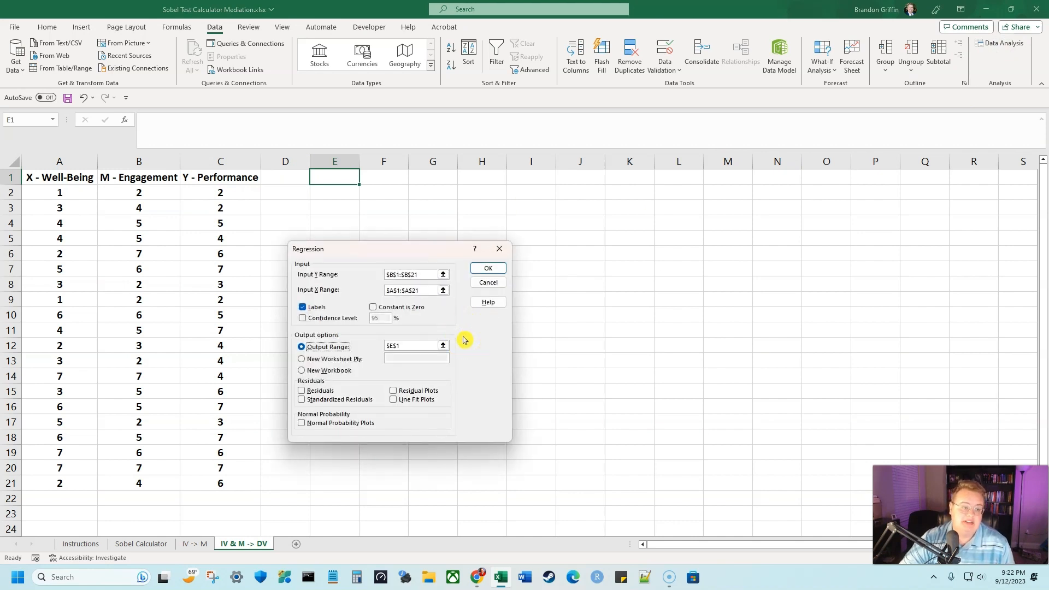
left_click(429, 273)
left_click(425, 273)
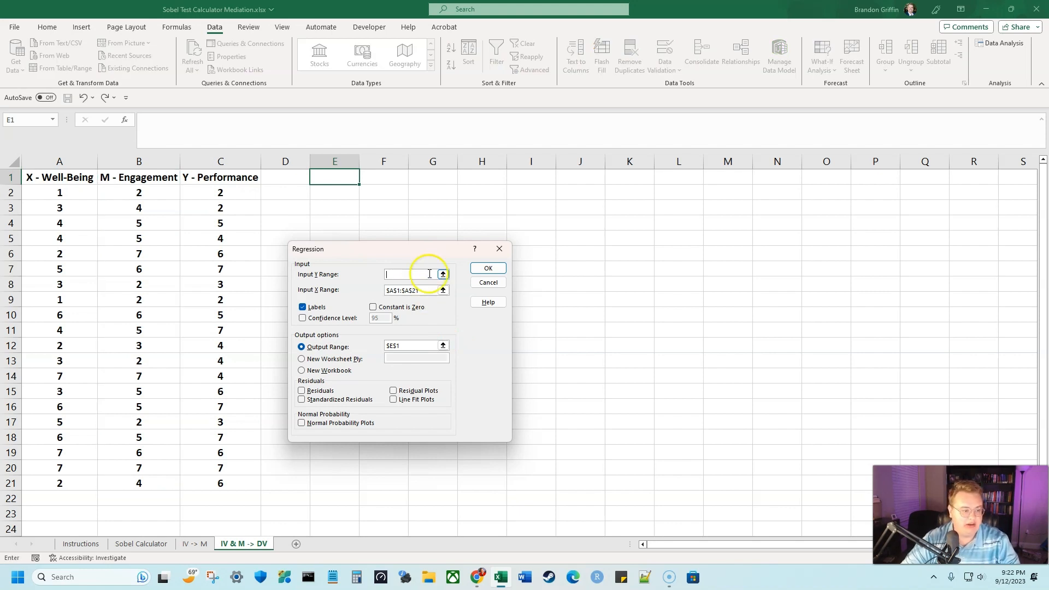
left_click_drag(235, 178, 236, 489)
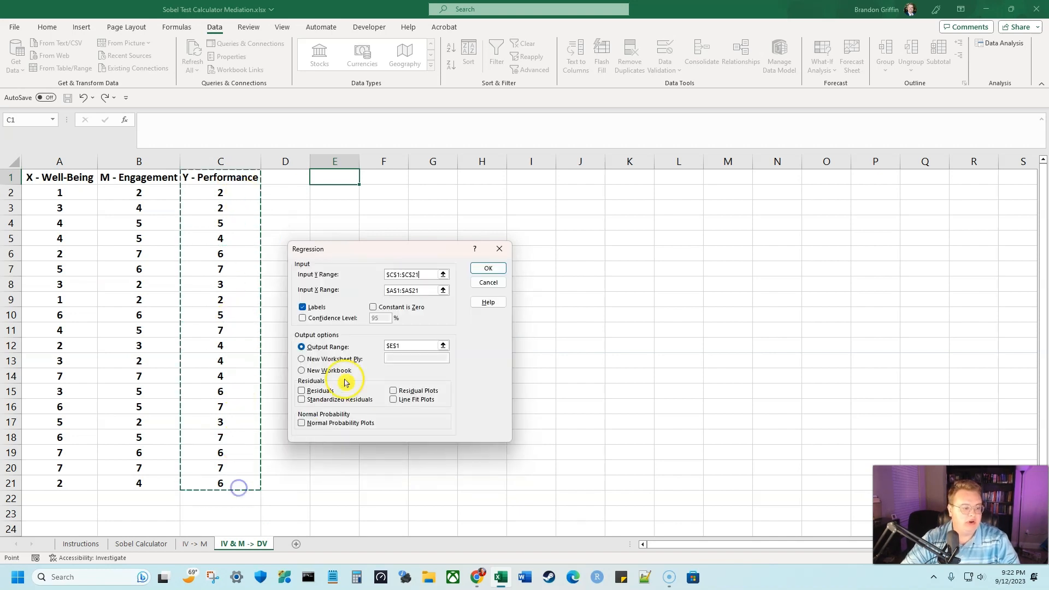
left_click(423, 290)
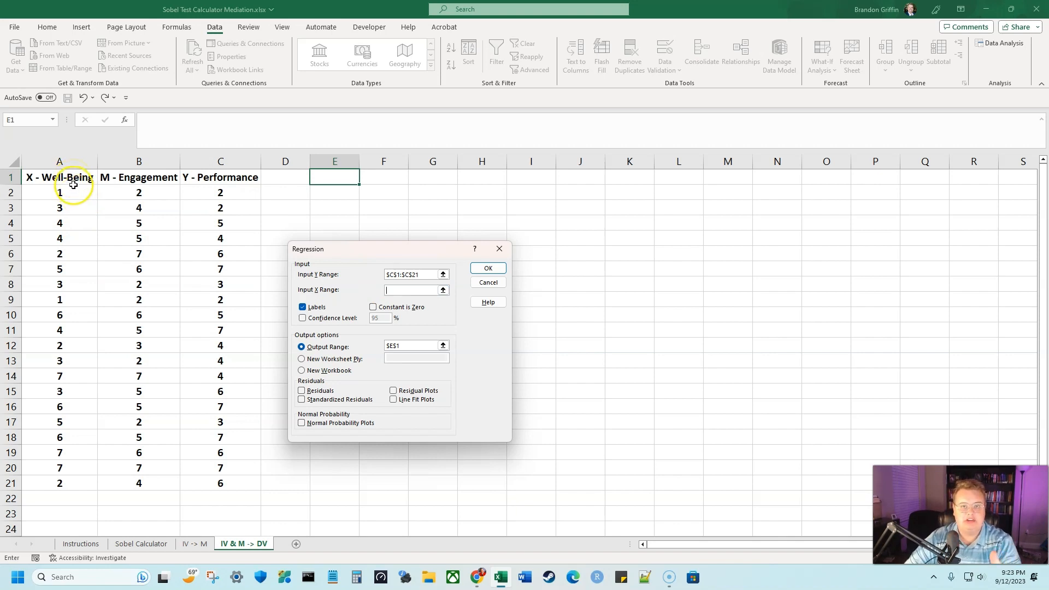
left_click_drag(55, 179, 160, 484)
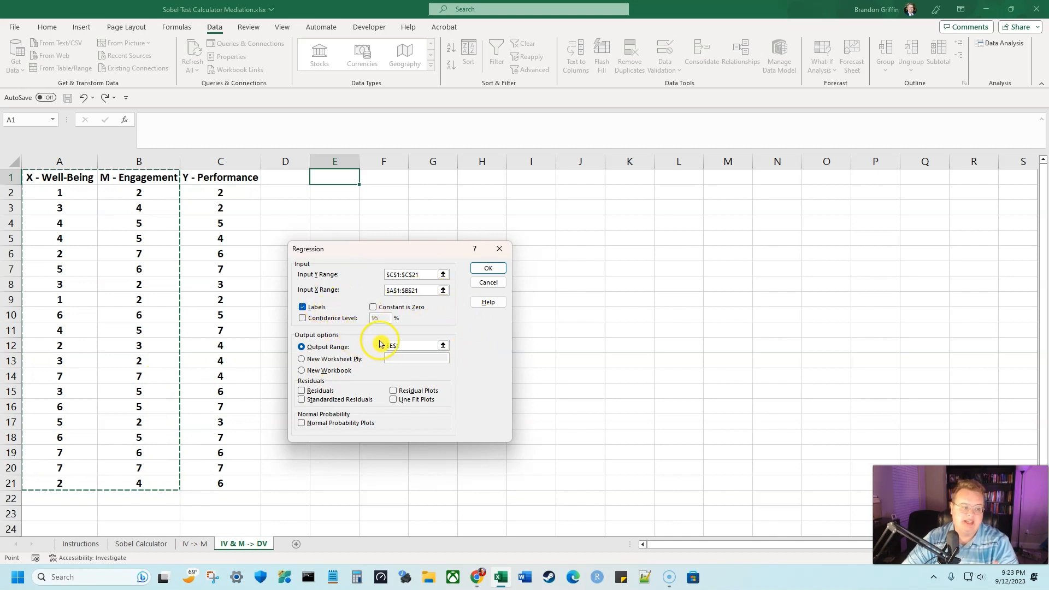
left_click(489, 268)
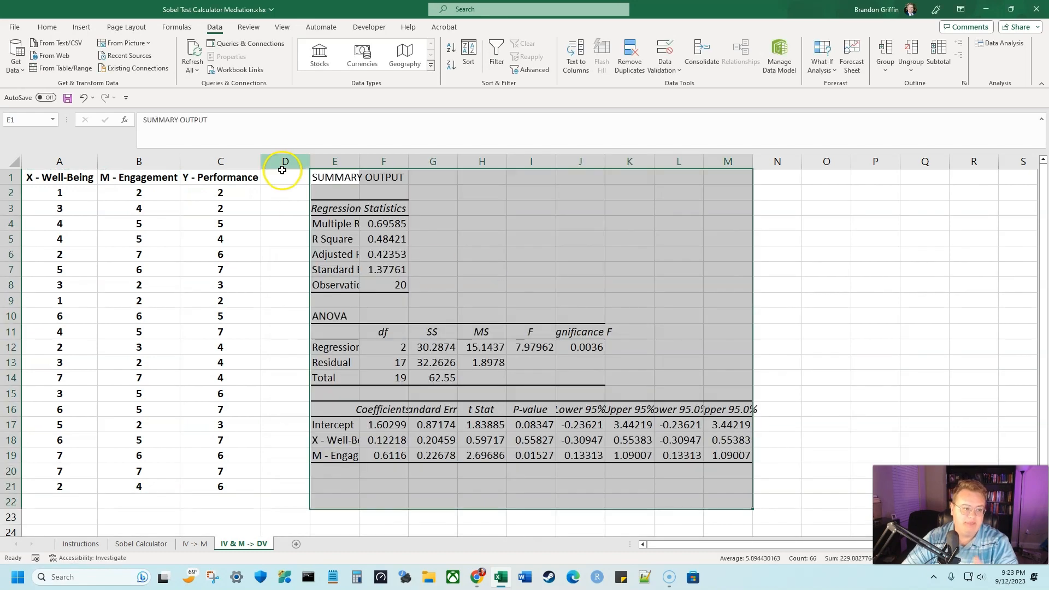
- Auto-fit the widths of output columns E to M on the IV & M -> DV sheet
left_click(340, 159)
left_click_drag(340, 160, 732, 160)
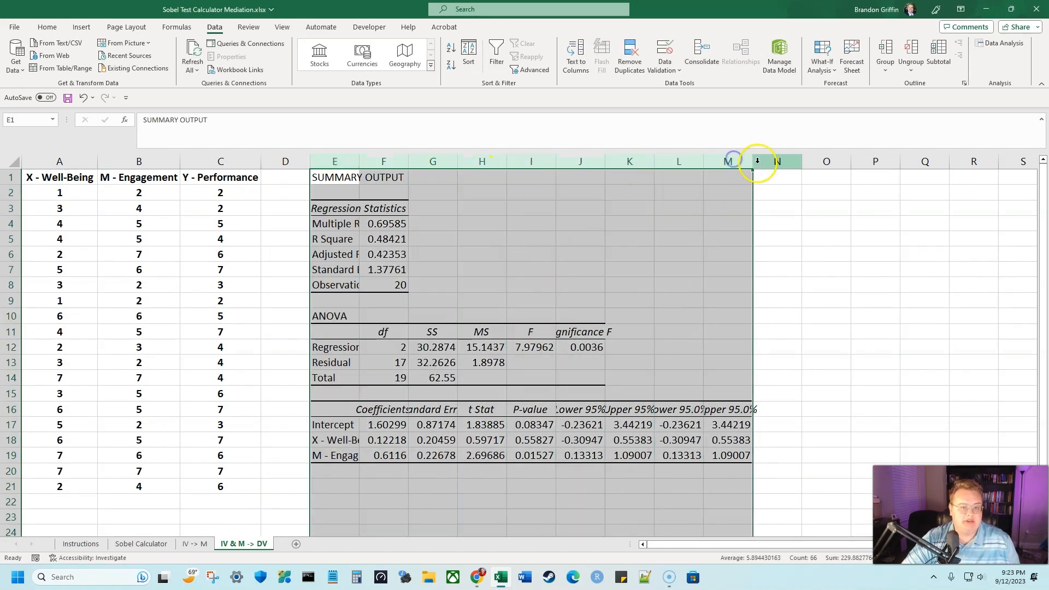
double_click(752, 161)
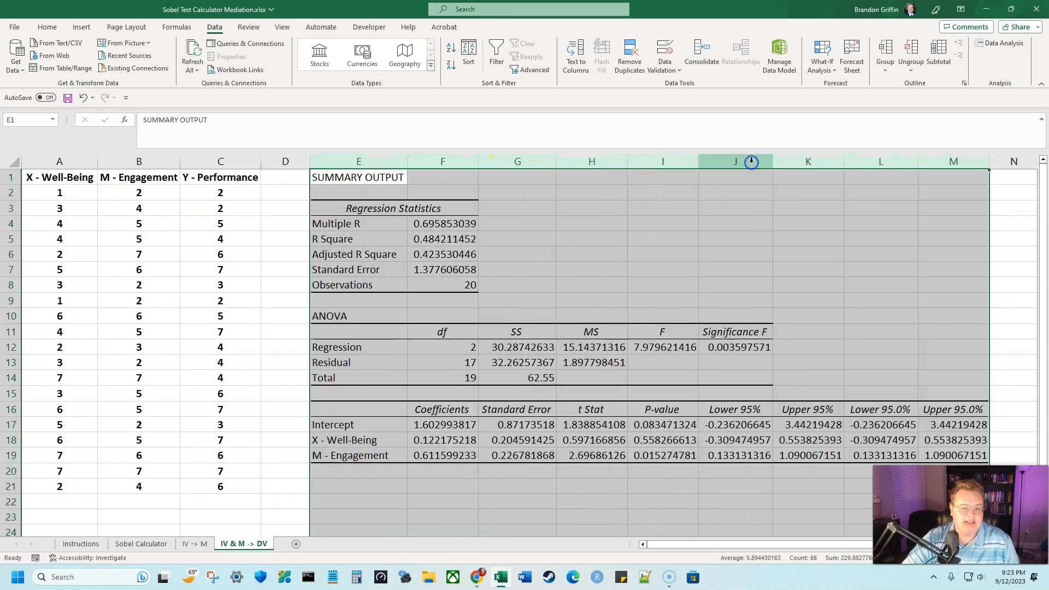
- Highlight the M - Engagement coefficient, standard error and P-value in yellow on the IV & M -> DV sheet
left_click(446, 455)
left_click_drag(445, 455, 510, 454)
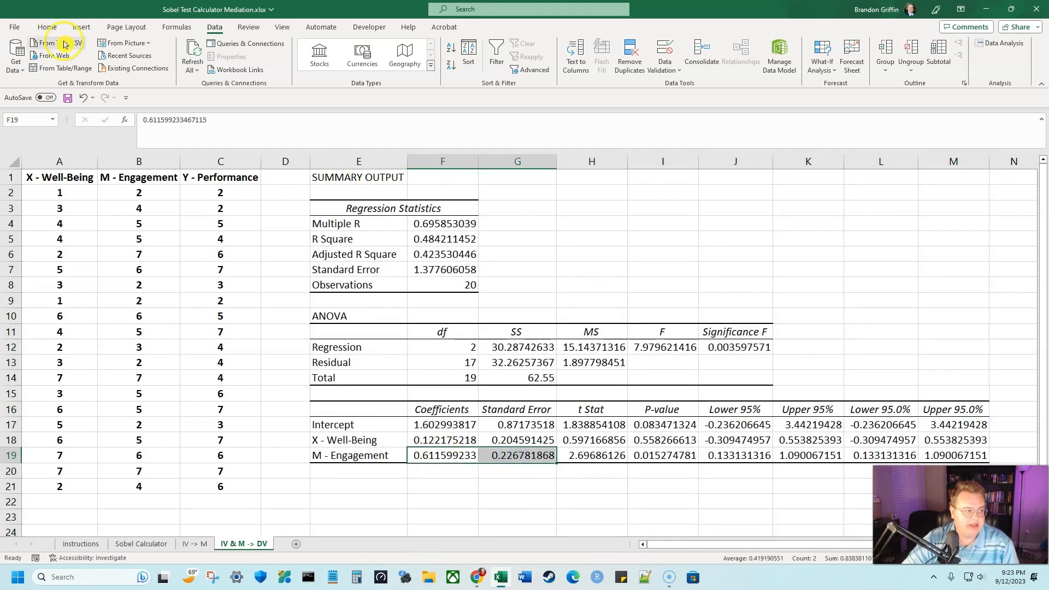
left_click(47, 27)
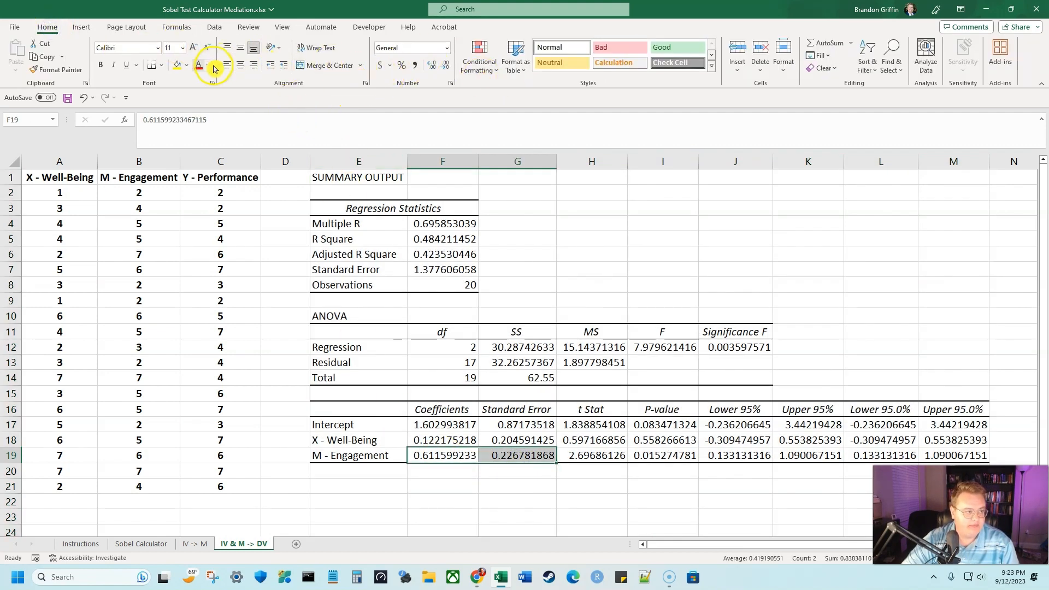
left_click(175, 69)
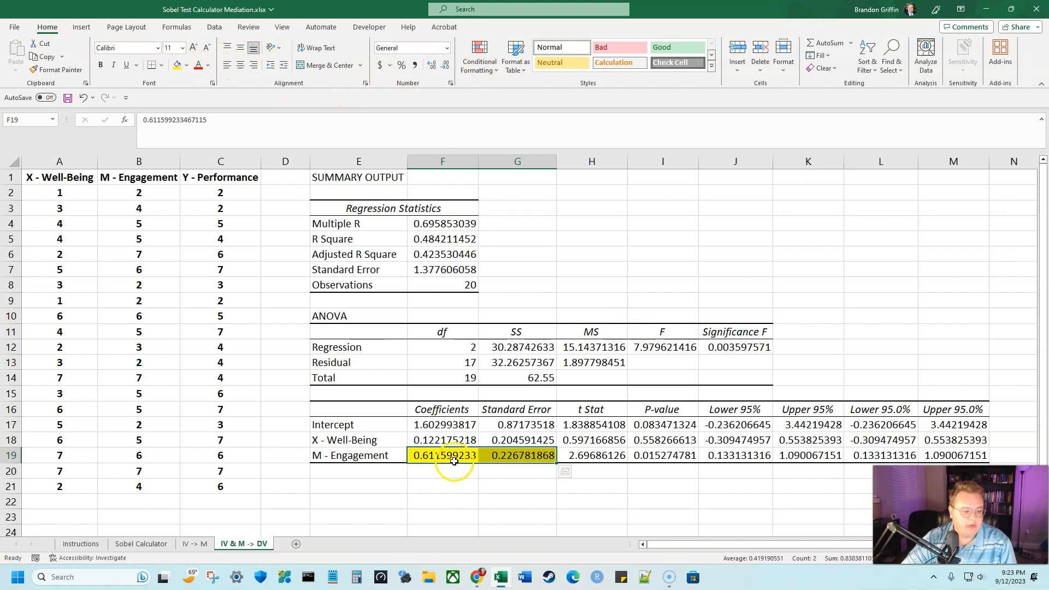
left_click(523, 455)
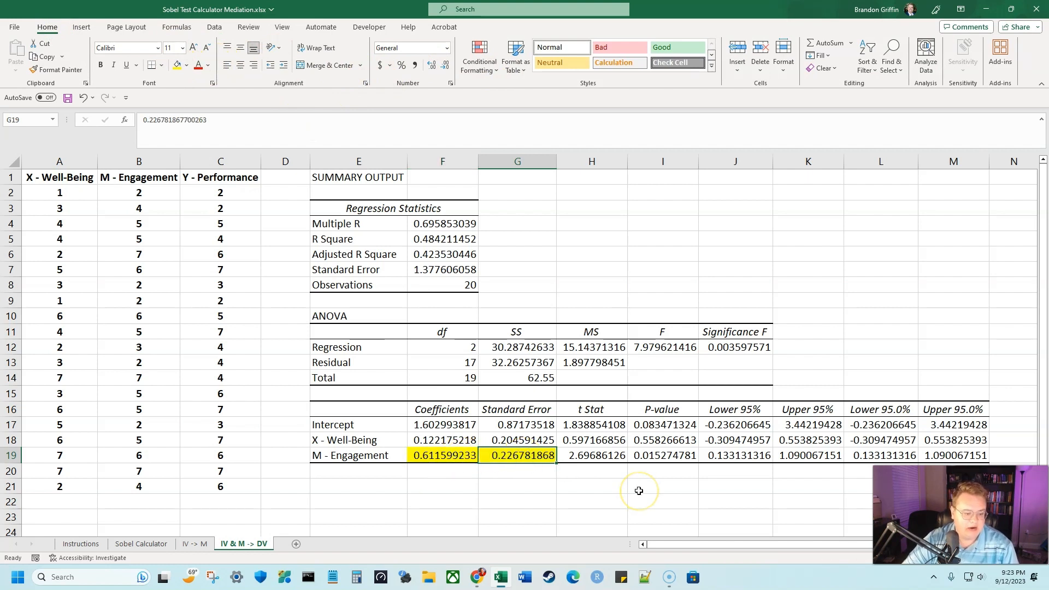
left_click(684, 458)
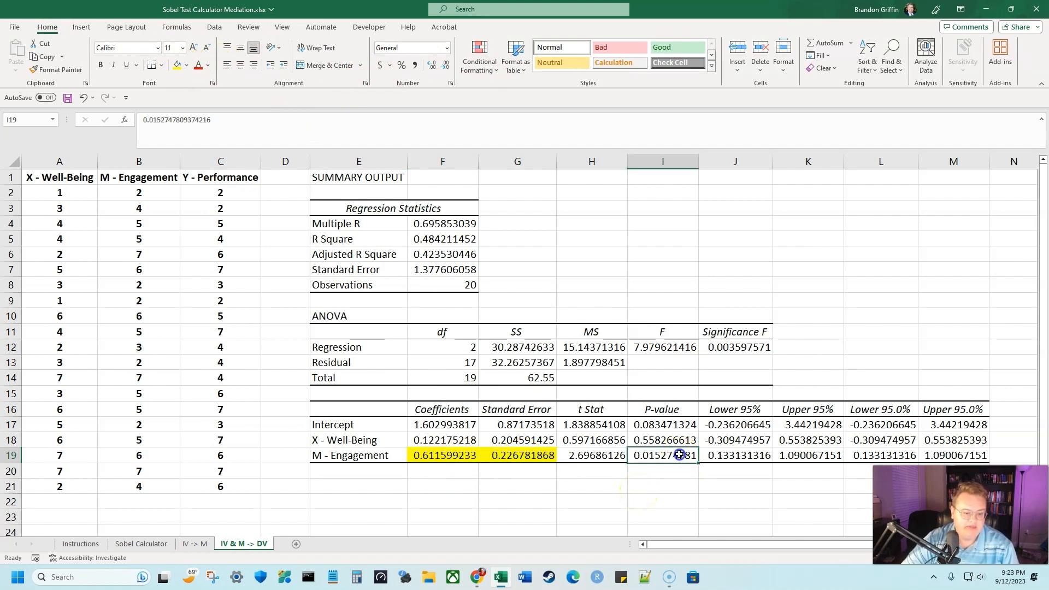
left_click(176, 66)
left_click(675, 440)
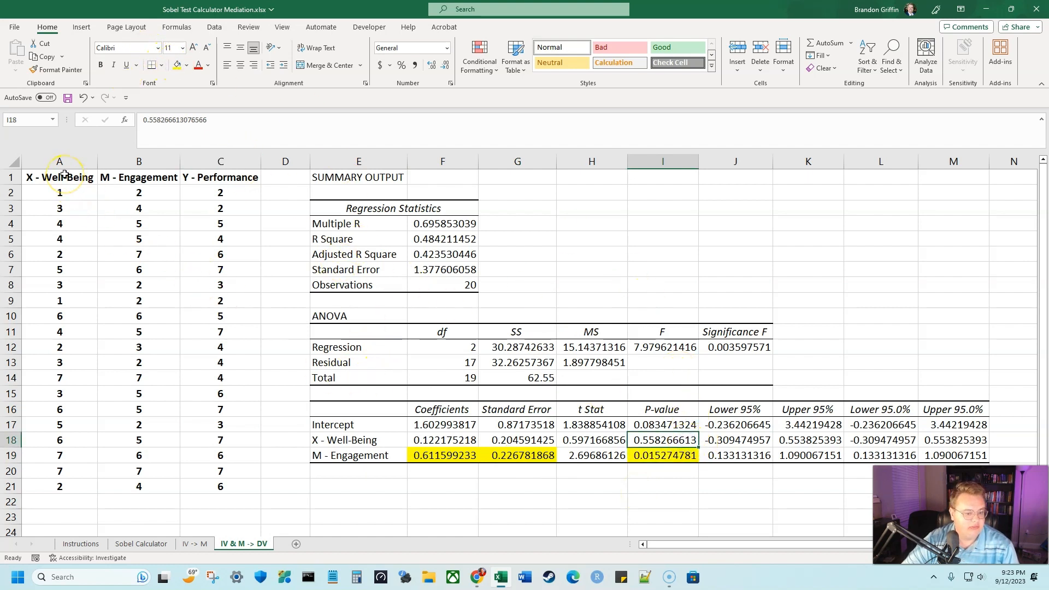
- Compare the Sobel Calculator's a-path beta and standard error with the X - Well-Being row on the IV -> M sheet
left_click(129, 544)
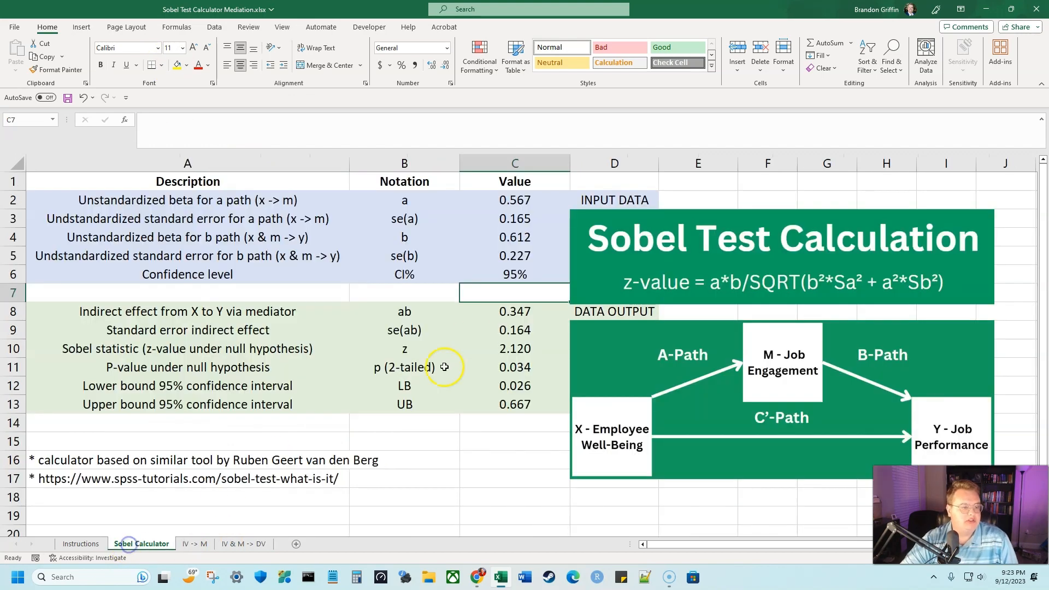
left_click(523, 200)
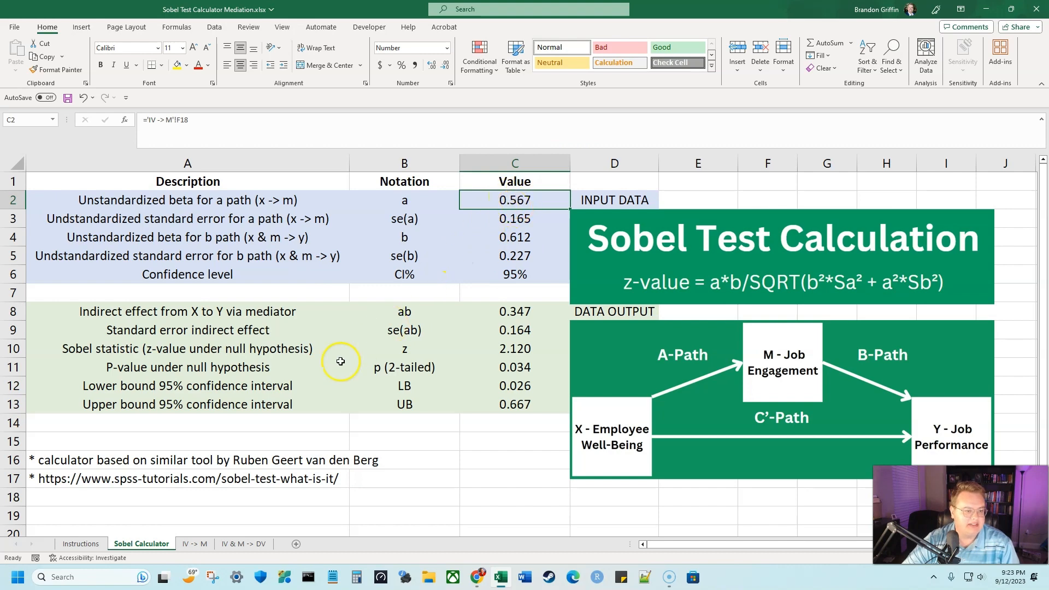
left_click(194, 543)
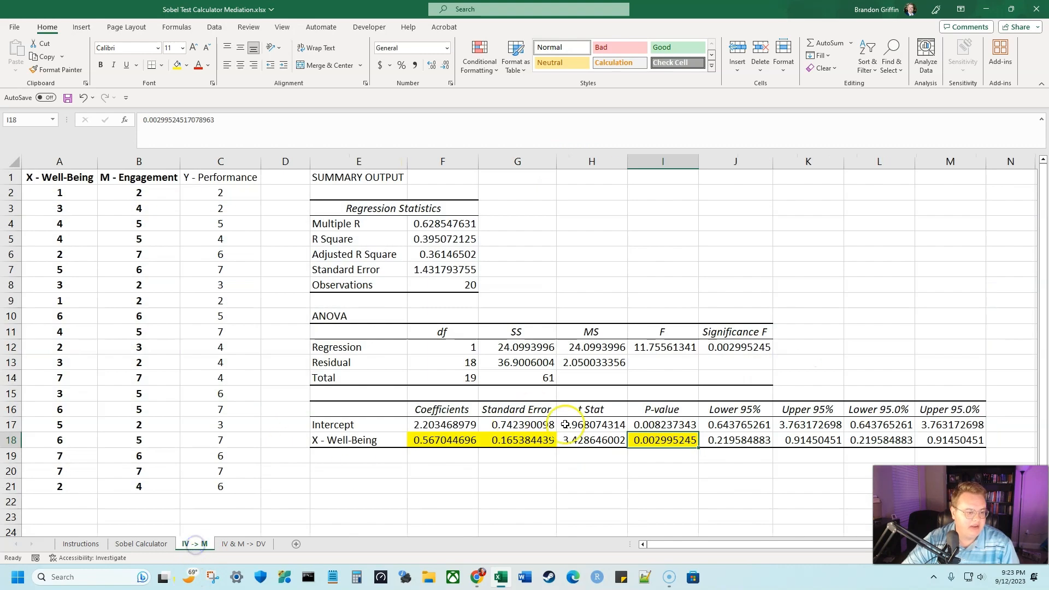
left_click(462, 439)
left_click(529, 439)
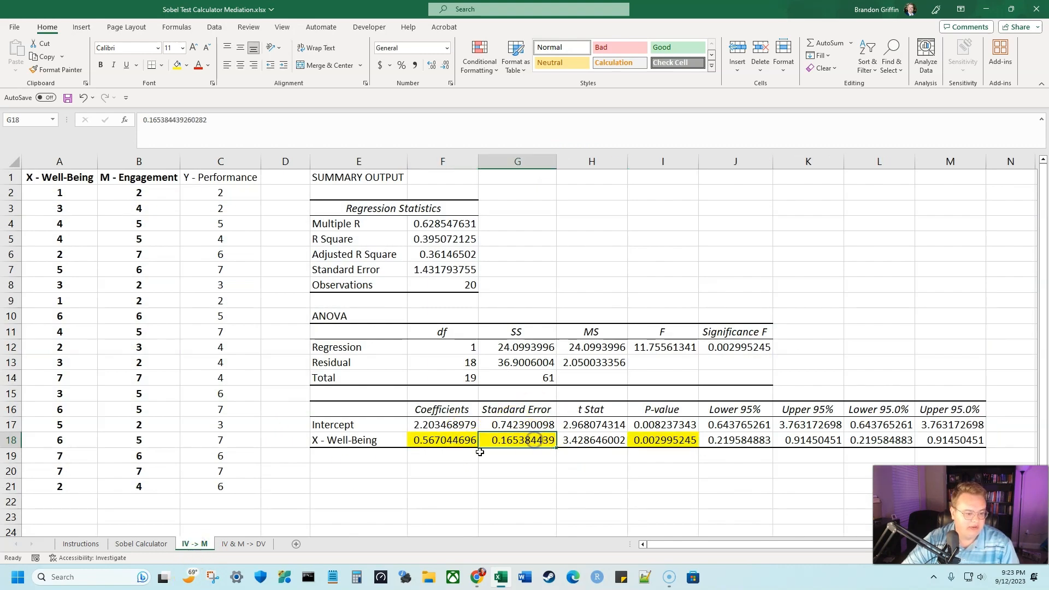
- Compare the Sobel Calculator's b-path inputs with the M - Engagement row on the IV & M -> DV sheet, then recheck the a-path beta's link
left_click(153, 545)
left_click(514, 236)
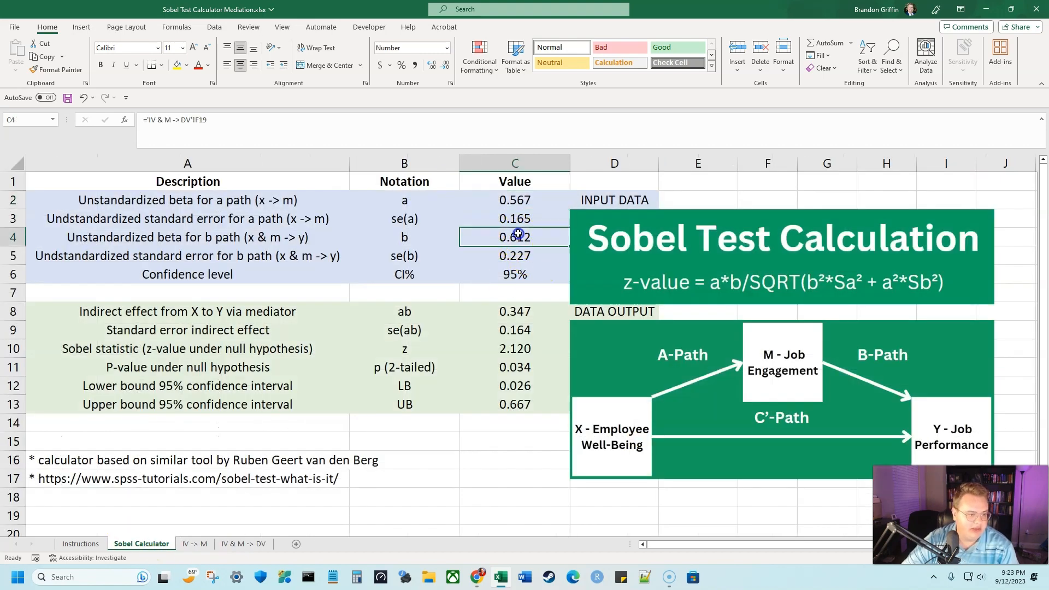
left_click(551, 260)
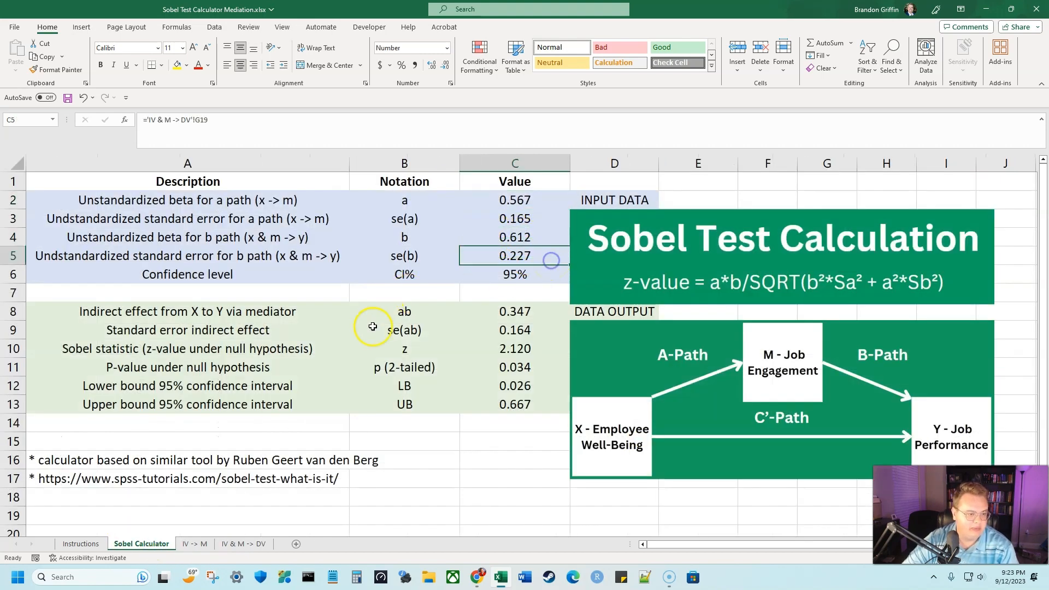
left_click(239, 543)
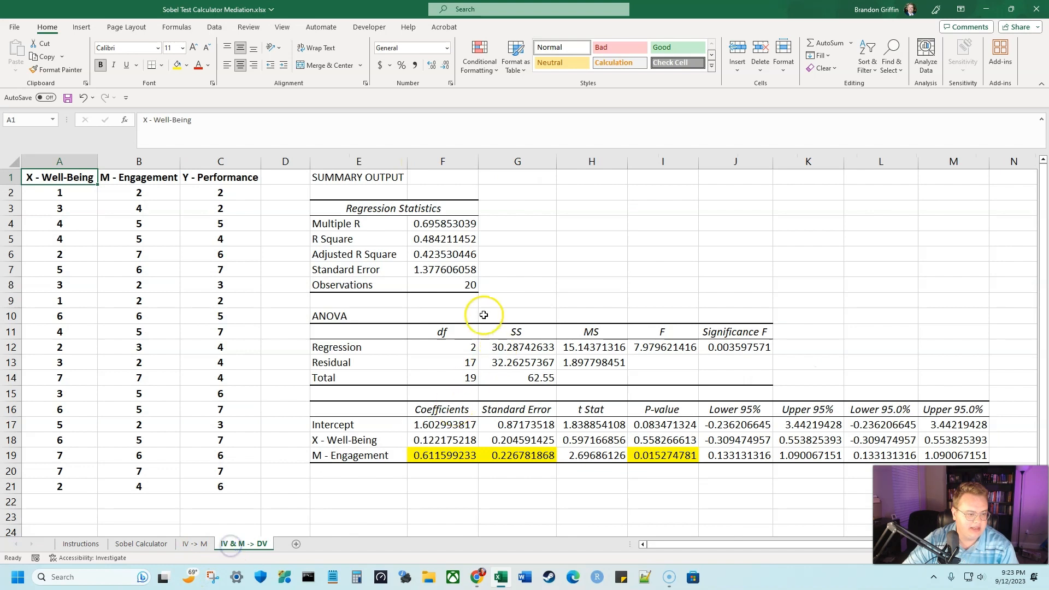
left_click(445, 458)
left_click_drag(446, 458, 524, 458)
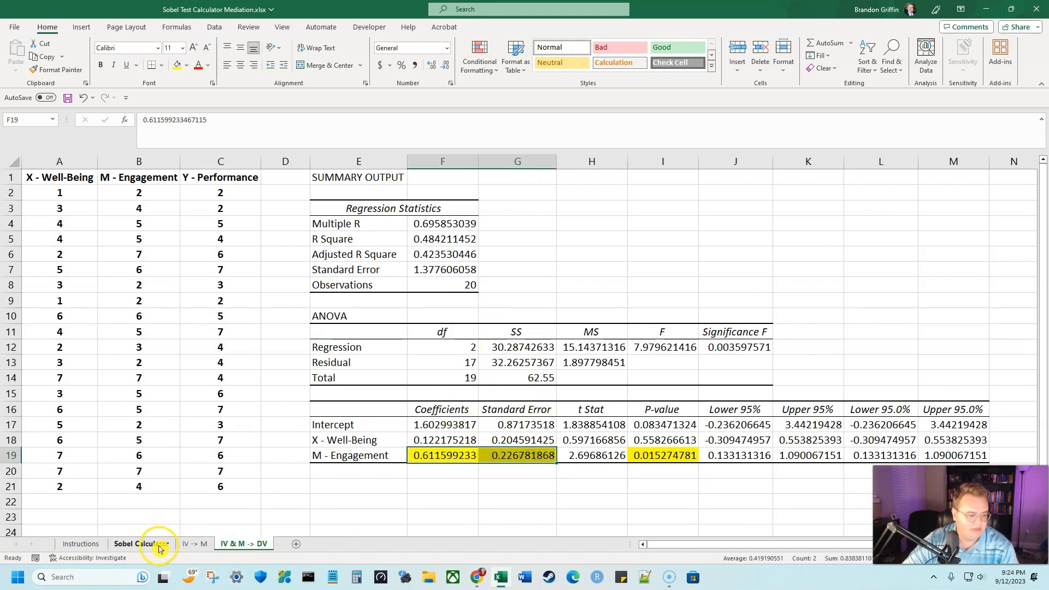
left_click(180, 547)
left_click(143, 543)
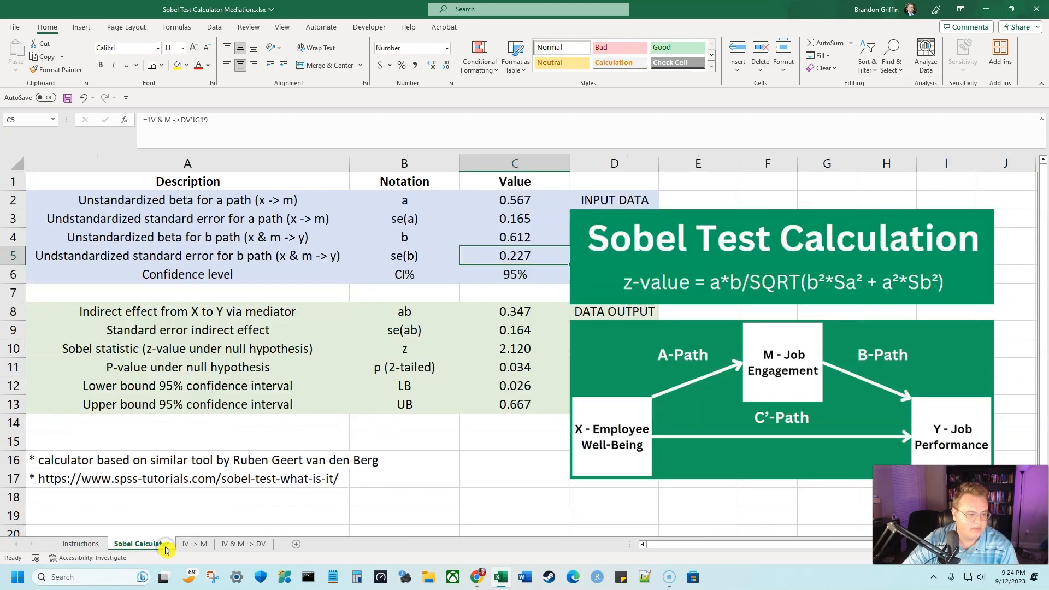
left_click(528, 194)
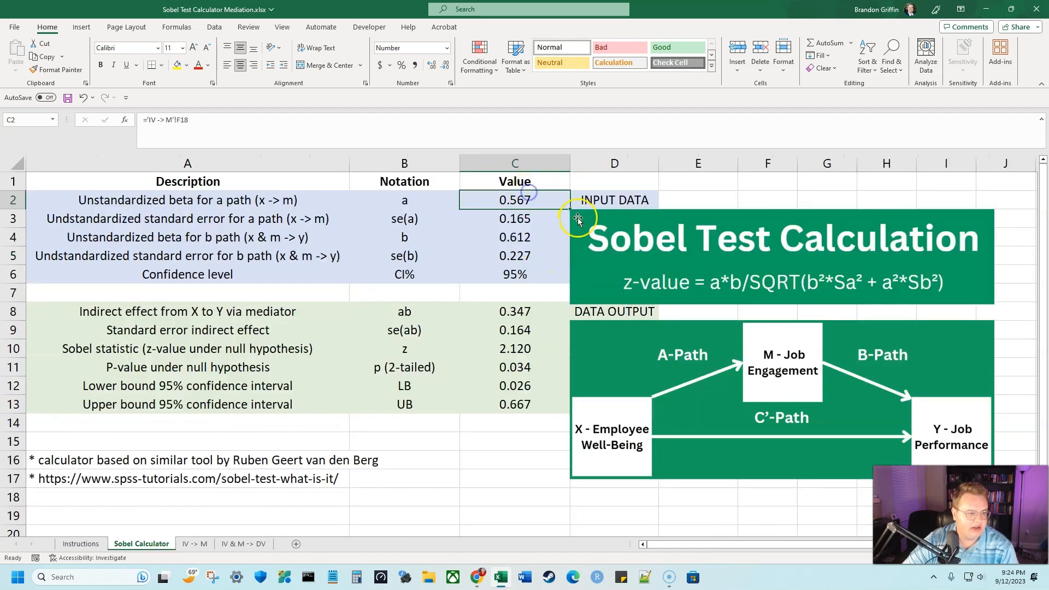
- Review the a-path, b-path and confidence-level inputs on the Sobel Calculator sheet, ending at the indirect effect cell
key("Down")
key("Down")
key("Down")
key("Down")
key("Down")
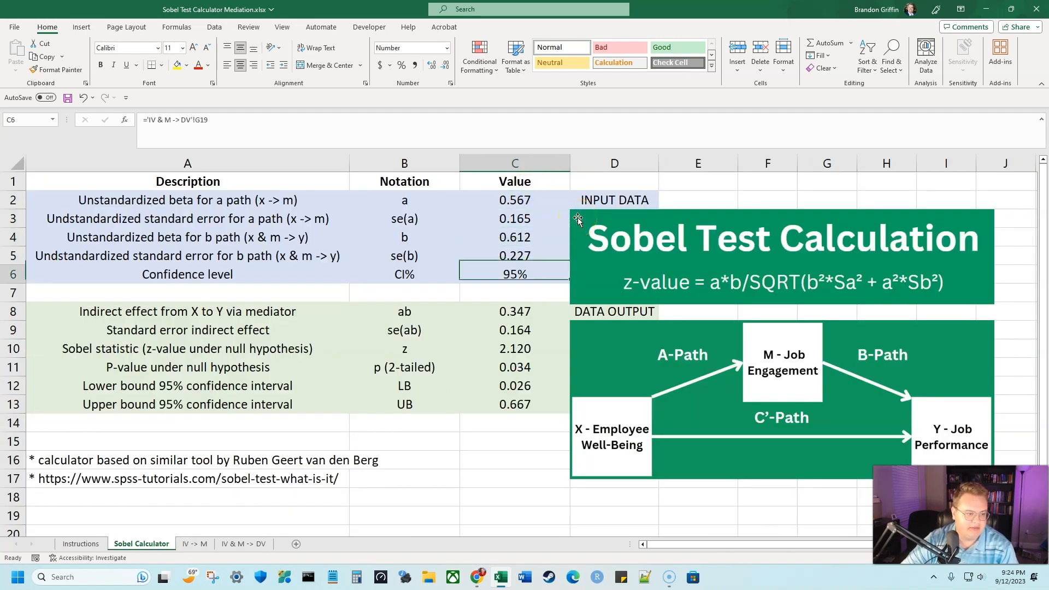
key("Down")
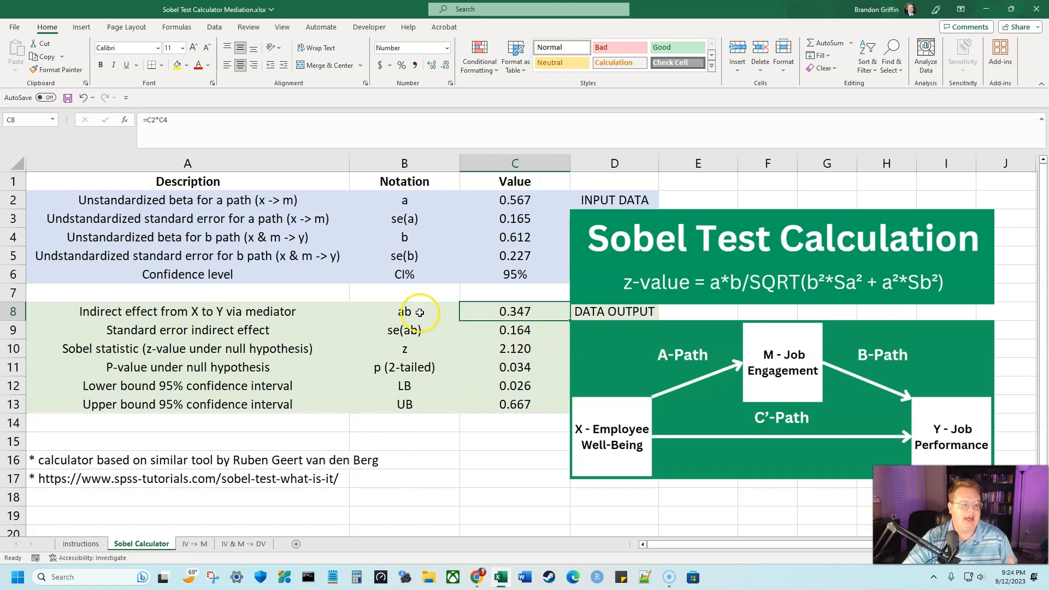
- Review the output notations from ab to p (2-tailed), then examine the indirect effect's formula and row
left_click_drag(415, 367, 431, 312)
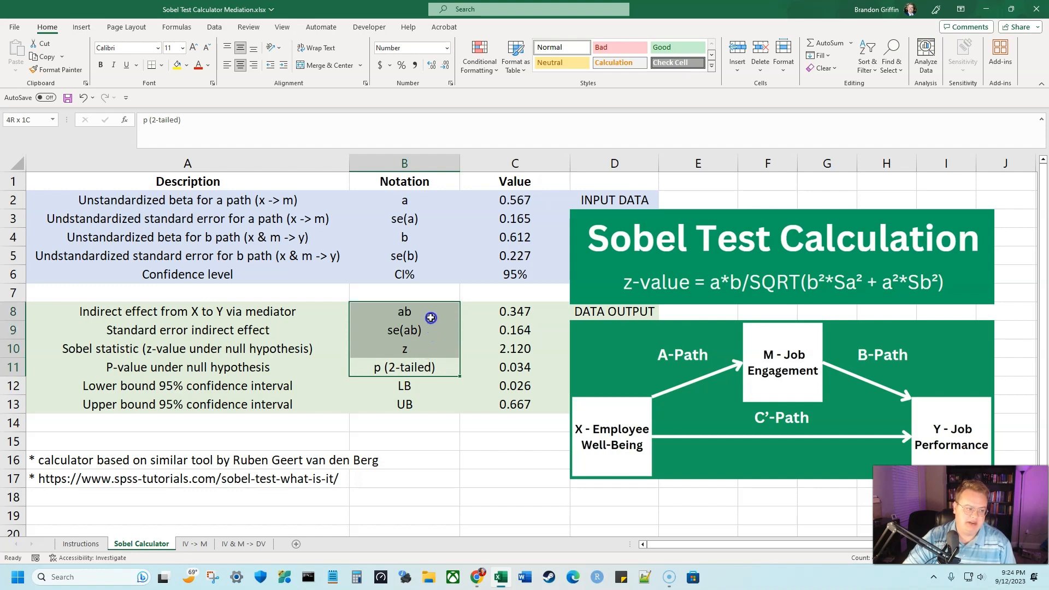
left_click(424, 386)
left_click(433, 365)
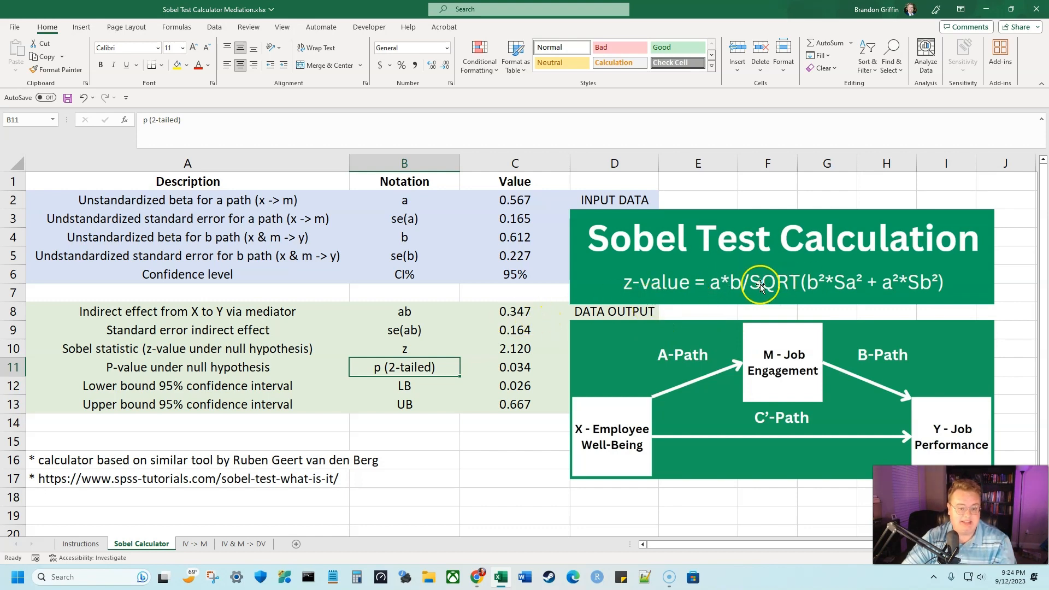
left_click(498, 313)
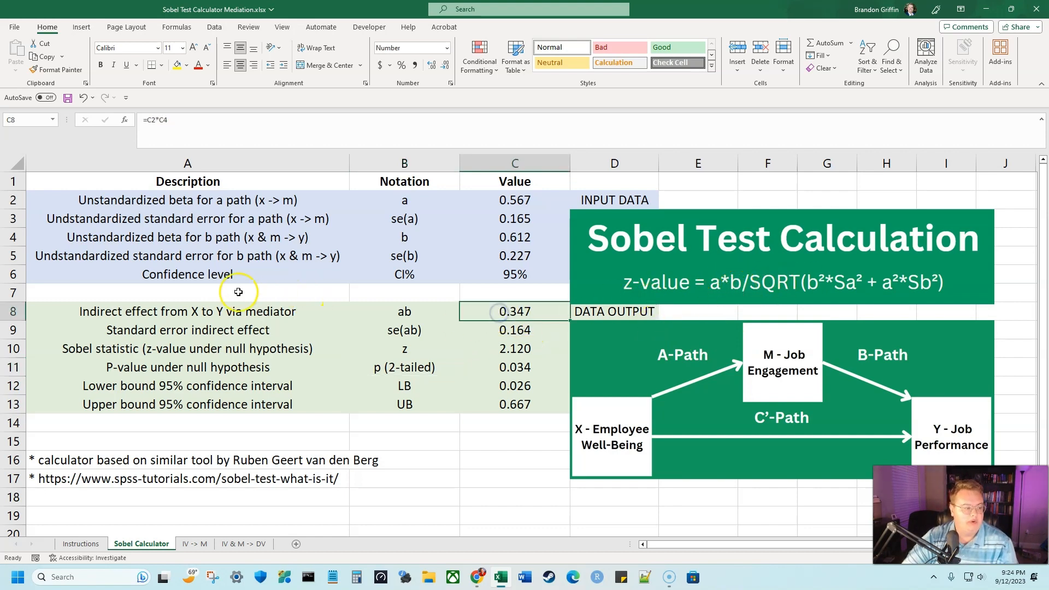
left_click_drag(235, 312, 513, 316)
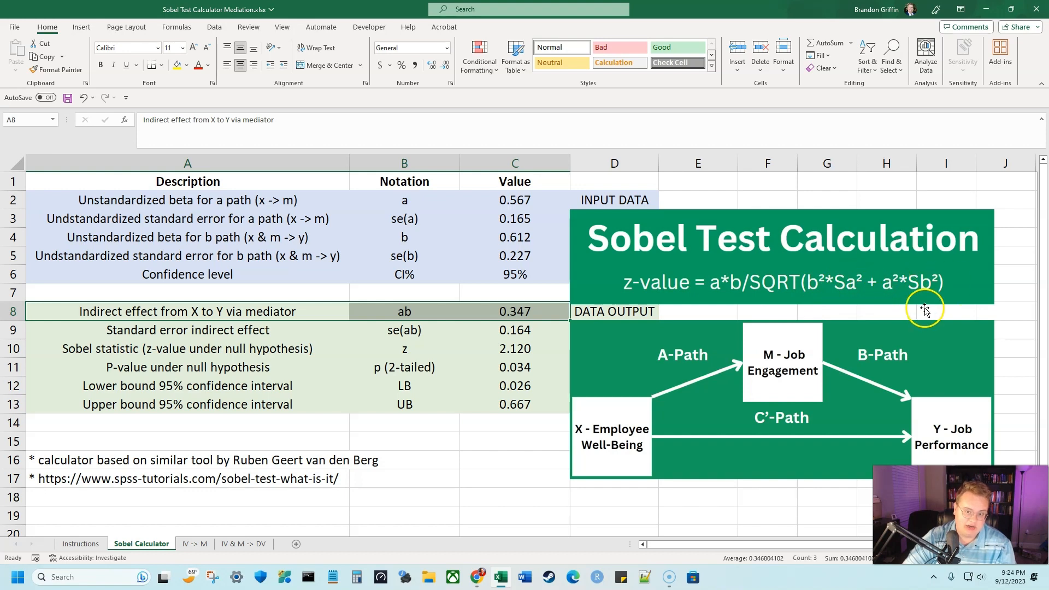
- Examine which cells feed the formulas for the indirect effect's standard error and the Sobel z statistic
left_click(523, 330)
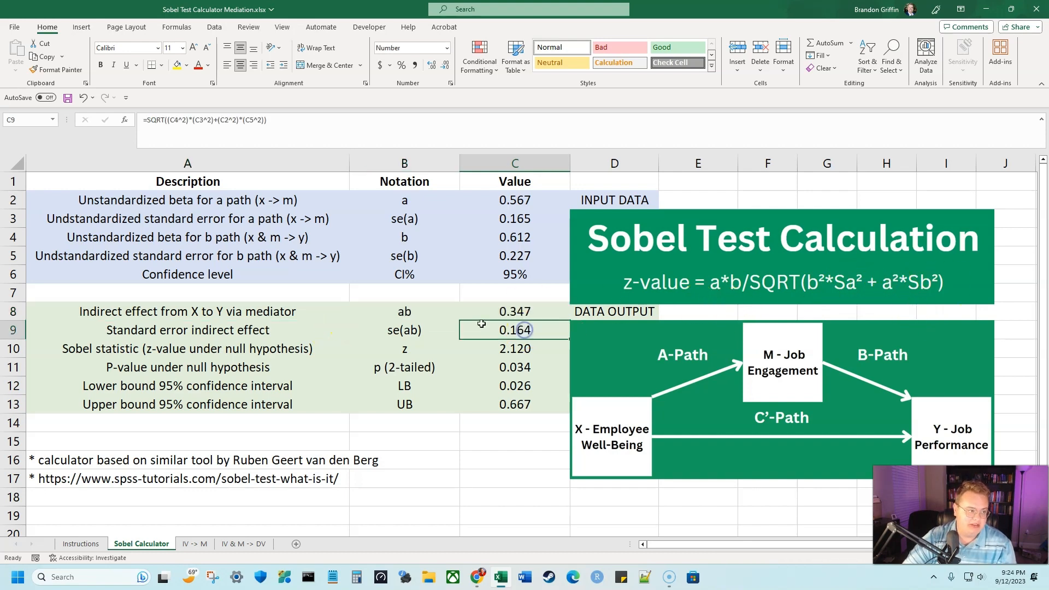
left_click(357, 130)
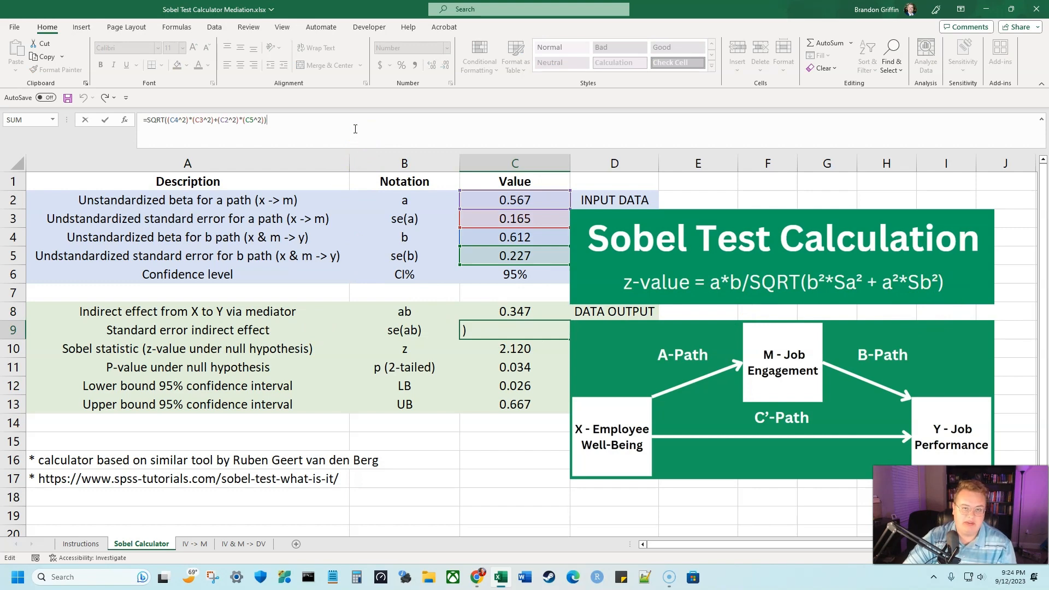
key("Return")
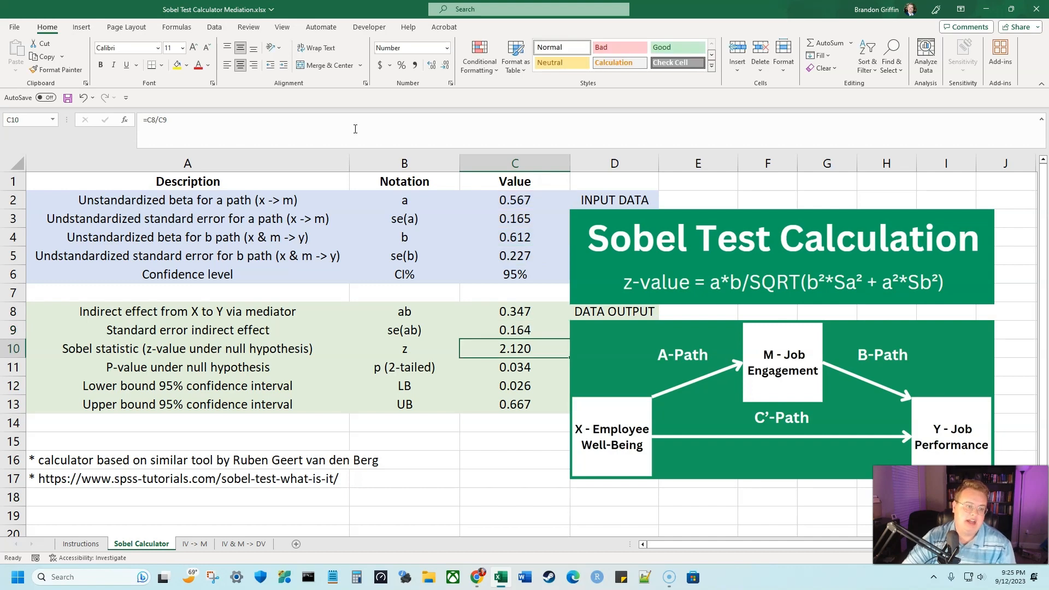
key("Up")
key("Down")
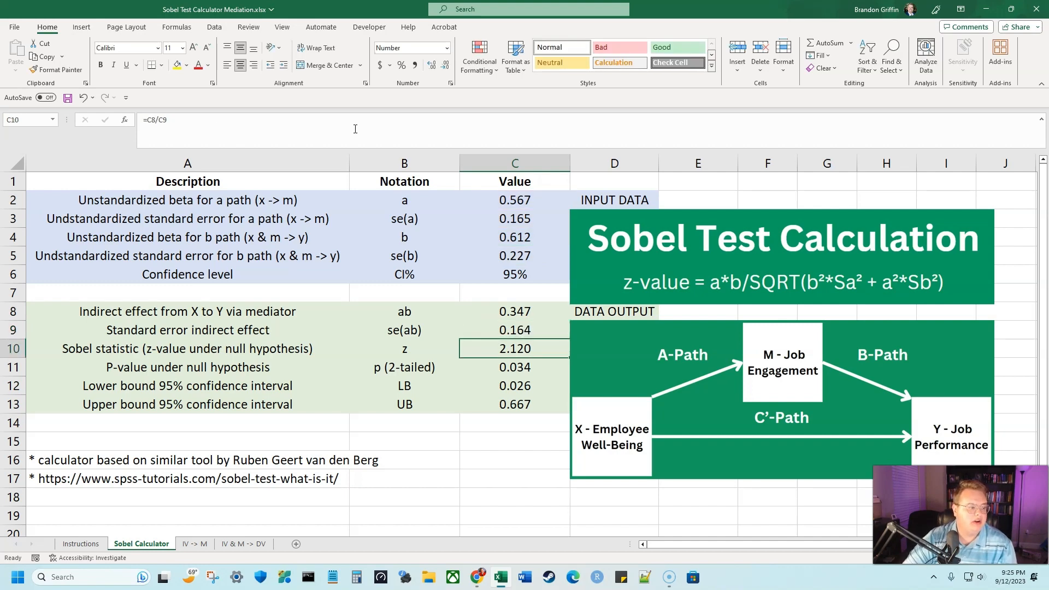
left_click(355, 129)
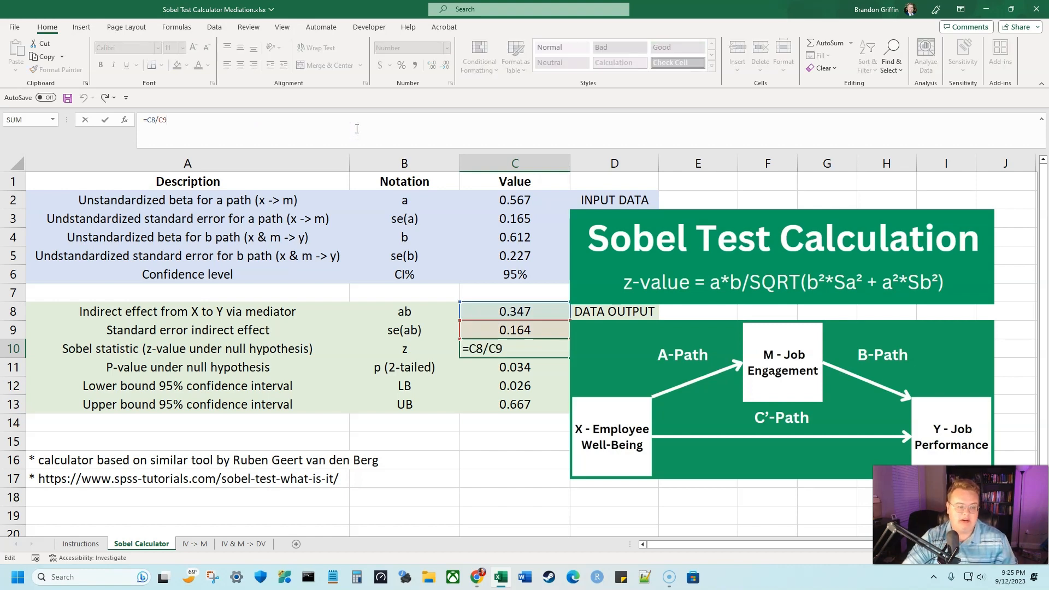
key("Return")
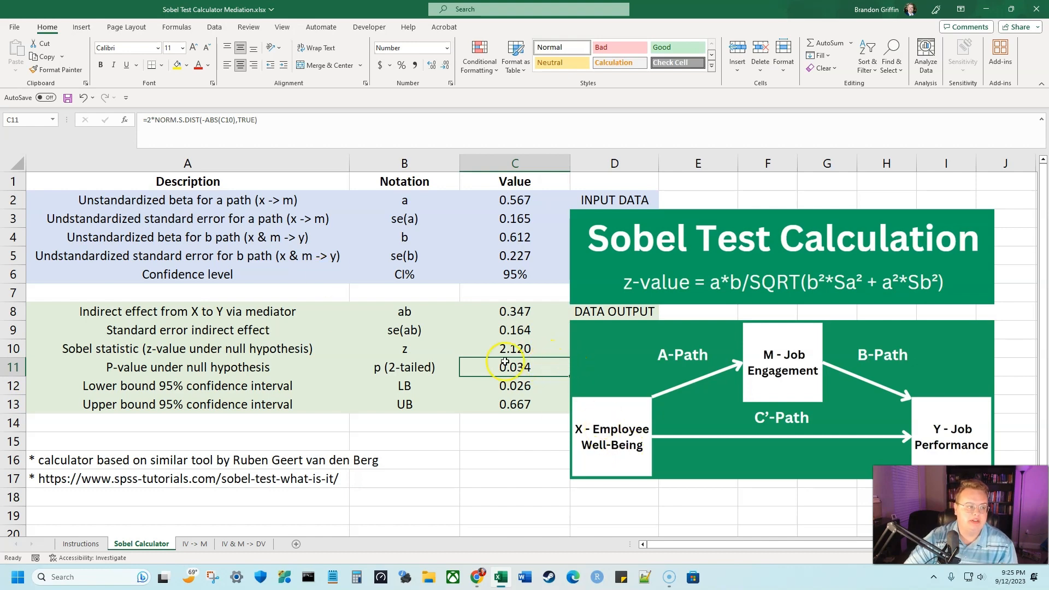
- Examine the two-tailed P-value formula and the lower and upper bounds of the 95% confidence interval
left_click(355, 136)
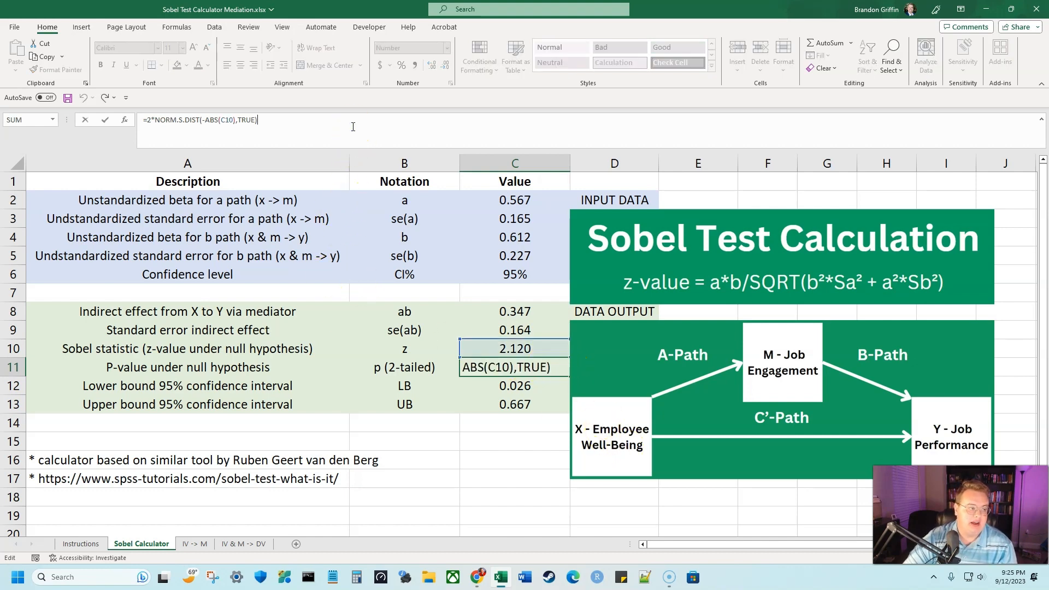
key("Return")
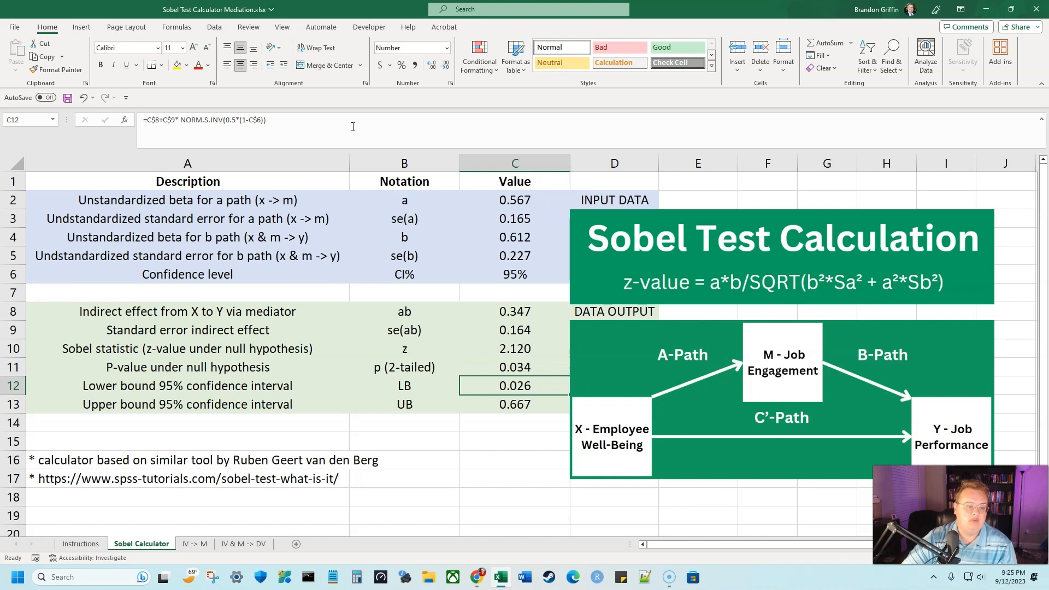
key("Up")
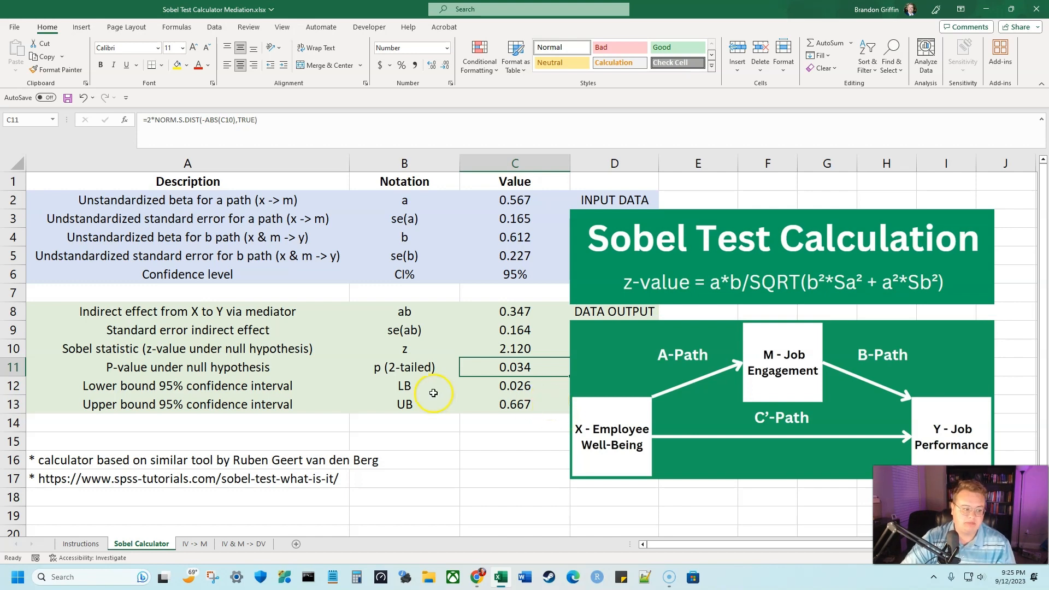
left_click(501, 392)
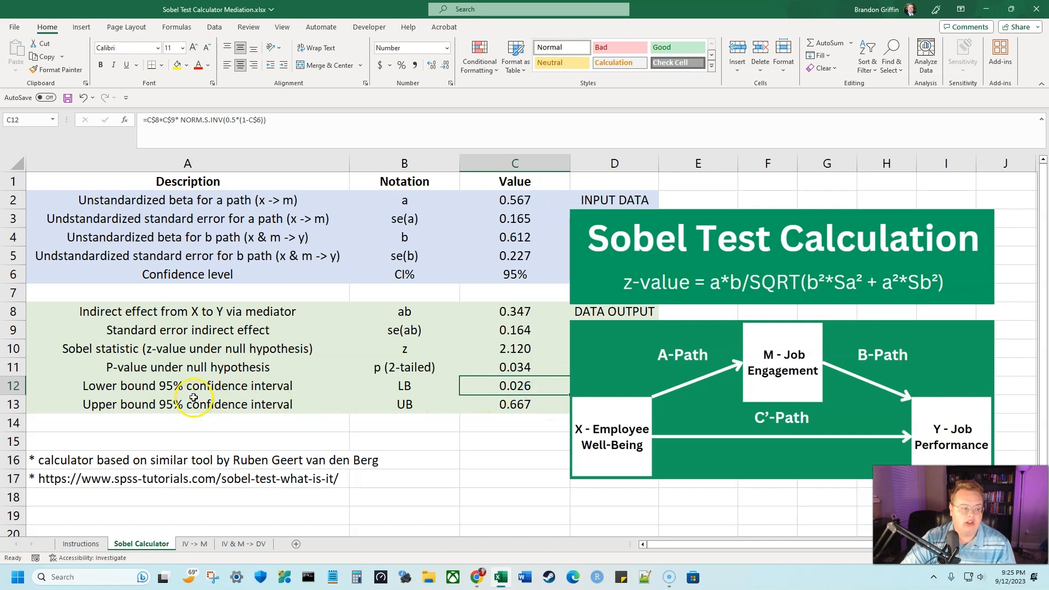
left_click(495, 405)
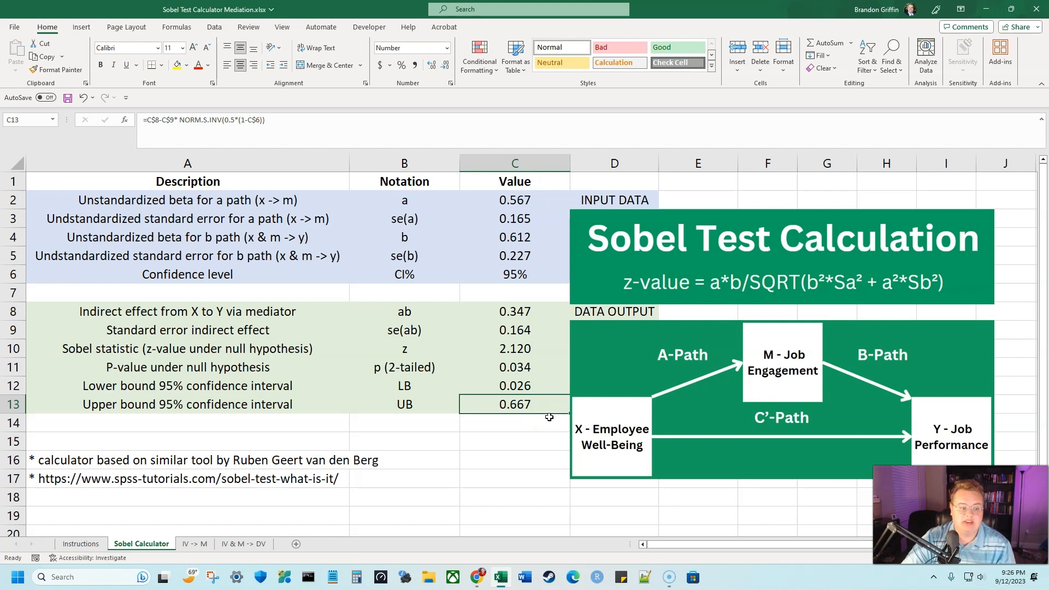
left_click(556, 370)
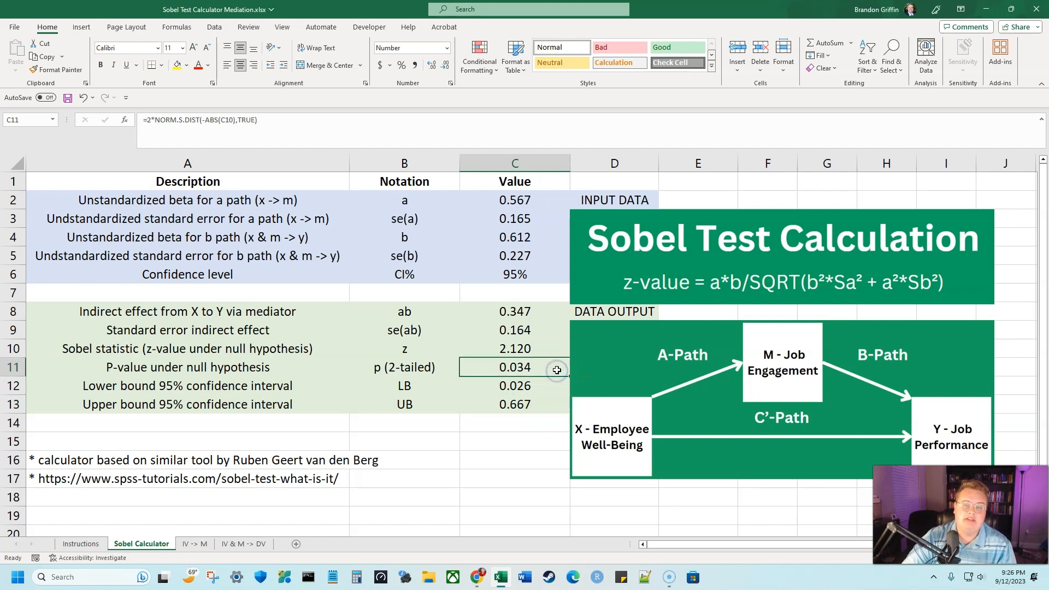
left_click(555, 383)
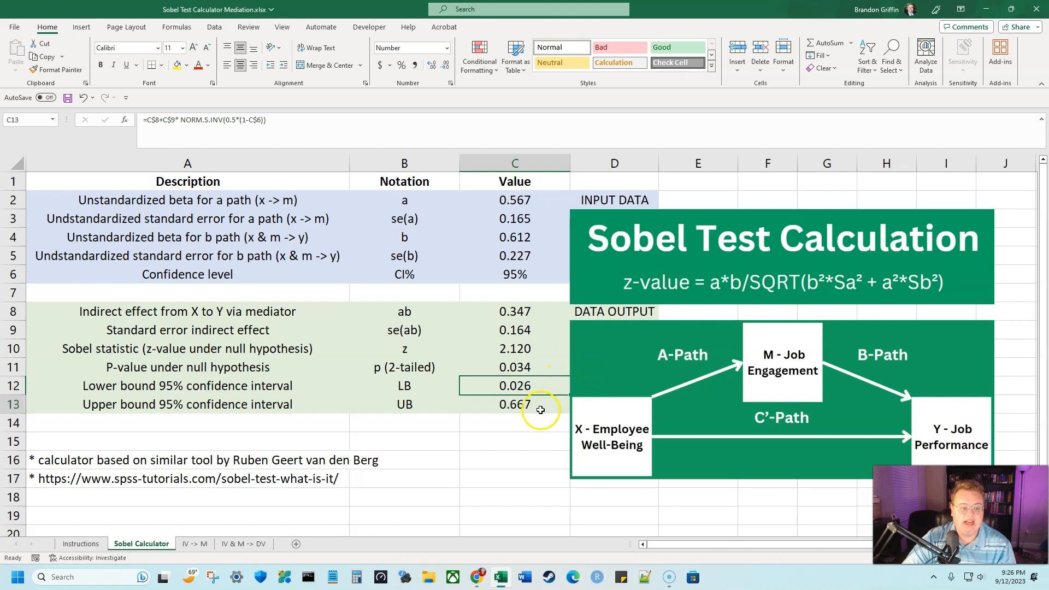
left_click_drag(535, 402, 547, 389)
left_click(526, 425)
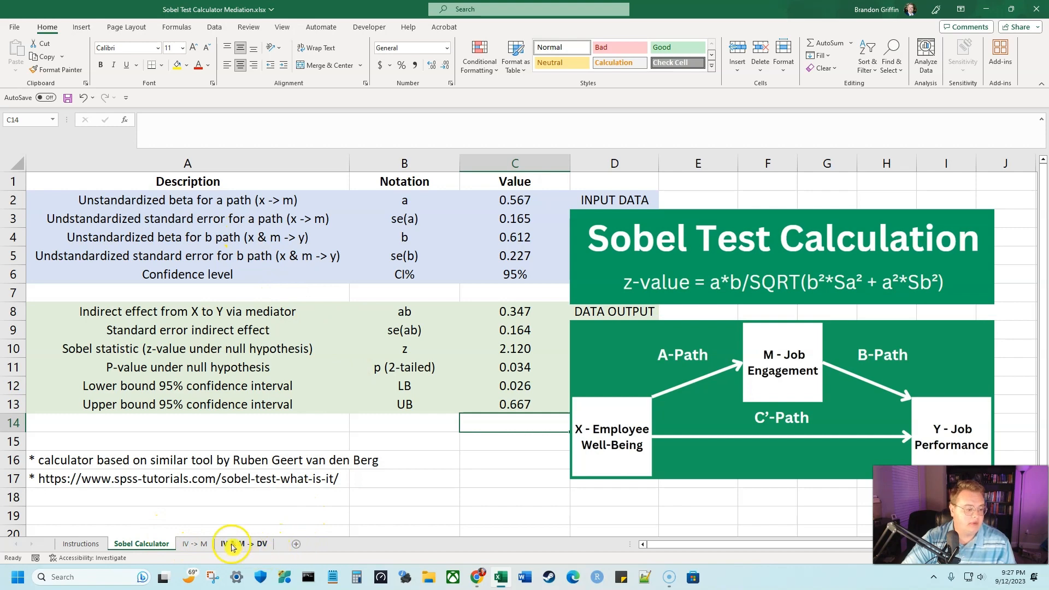
- Add a new worksheet and place it between the Sobel Calculator and IV -> M sheets
left_click(194, 544)
left_click_drag(61, 176, 227, 486)
key("ctrl+c")
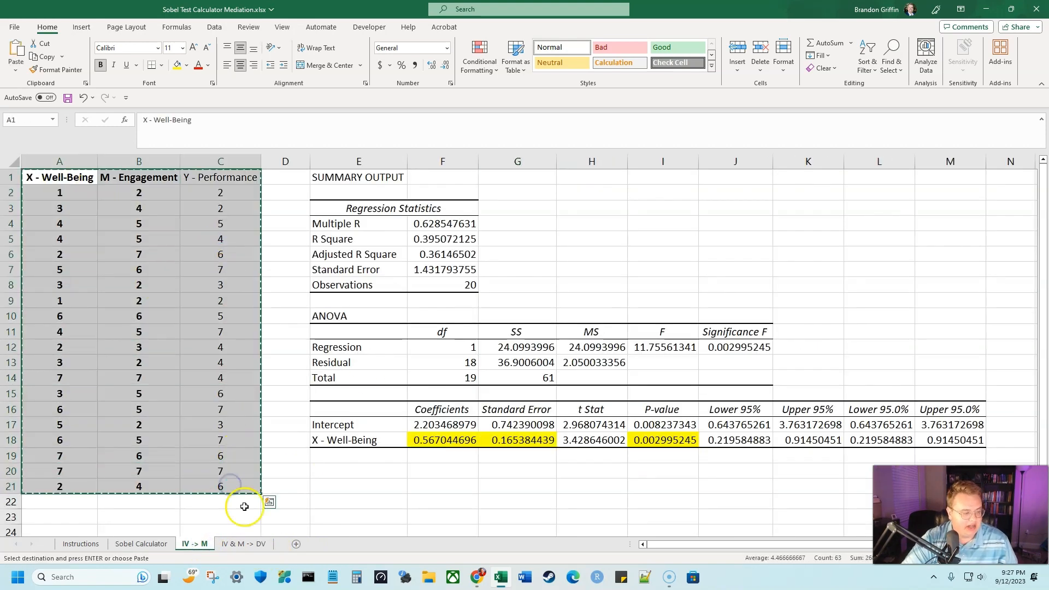
left_click(295, 543)
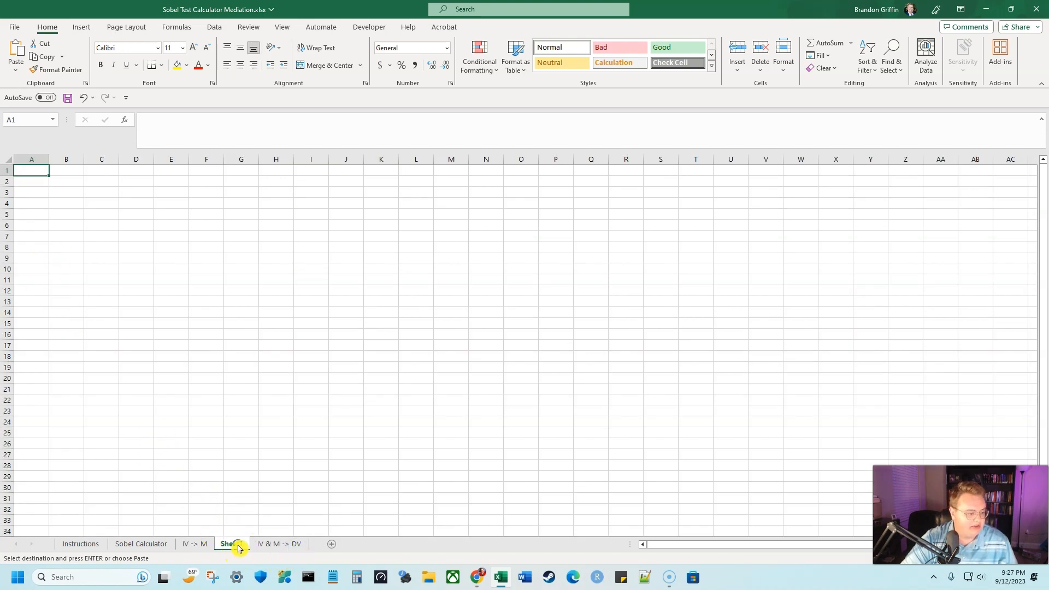
left_click_drag(181, 540, 181, 540)
left_click(34, 168)
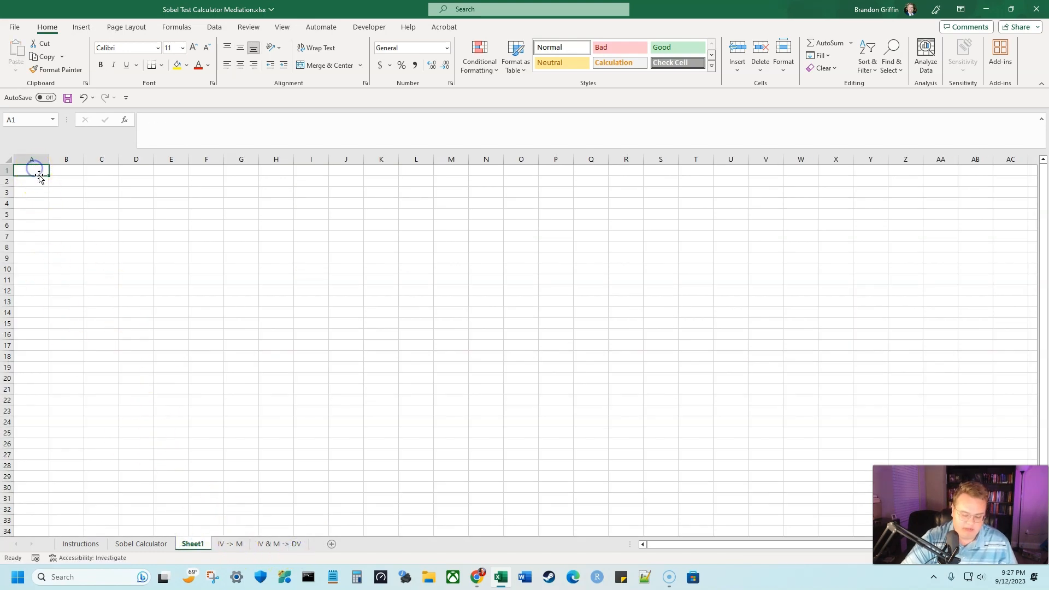
key("Down")
- Copy the X, M and Y data in A1:C21 from the IV -> M sheet and paste it as values at A1 of Sheet1
left_click(230, 543)
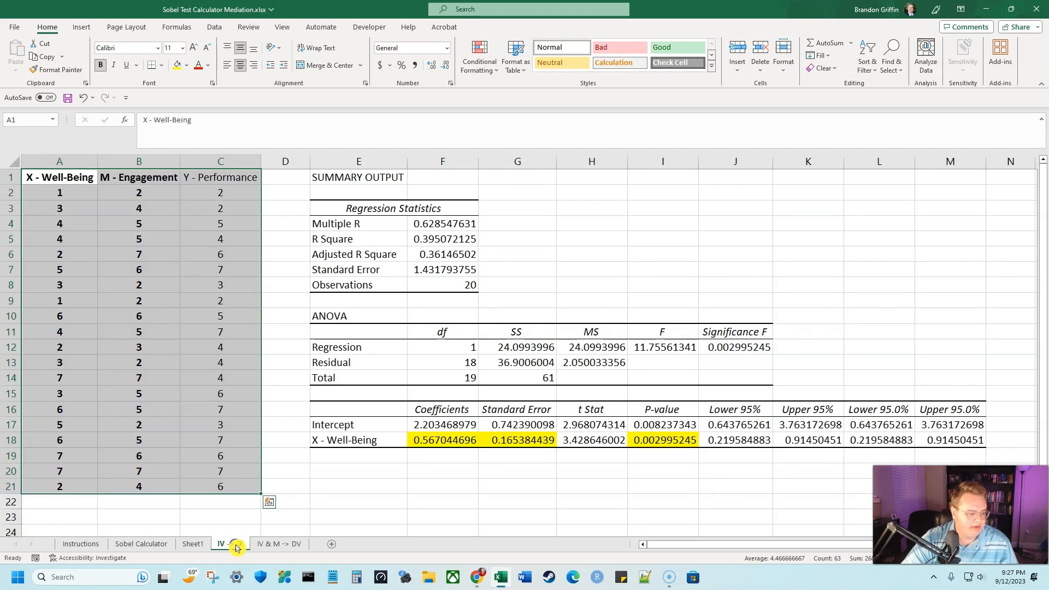
key("ctrl+c")
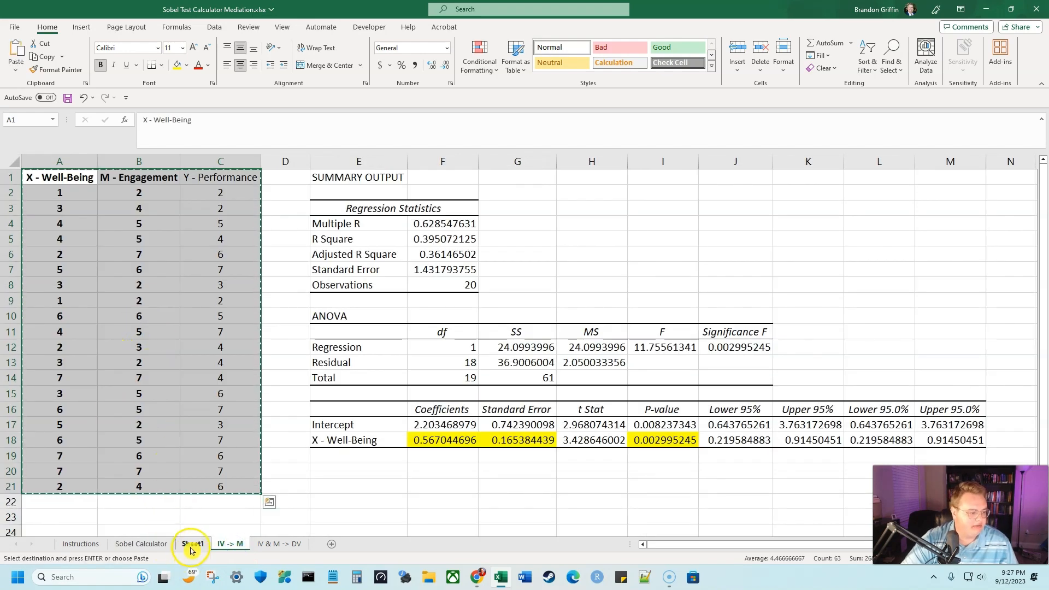
left_click(193, 543)
left_click(33, 170)
right_click(33, 170)
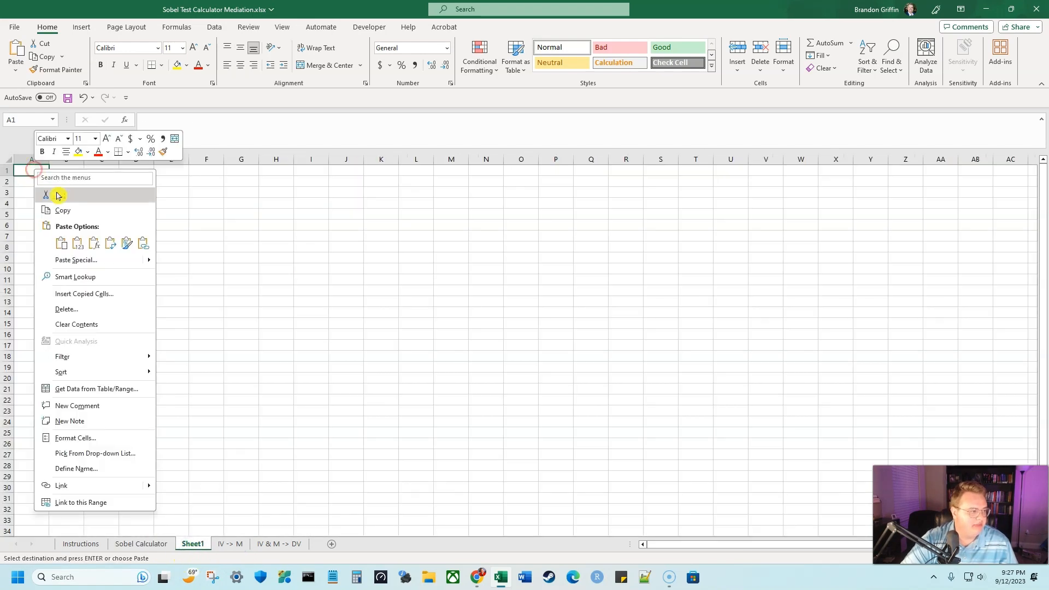
left_click(83, 246)
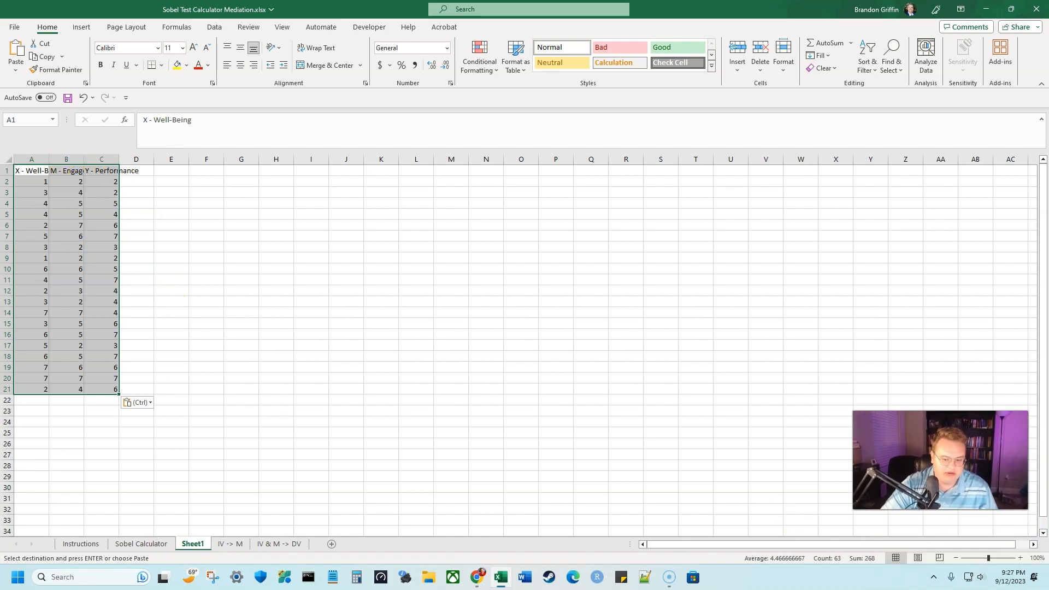
- Auto-fit the widths of columns A to C on Sheet1 and centre their contents horizontally and vertically
left_click(1020, 558)
left_click(1020, 559)
left_click(1020, 558)
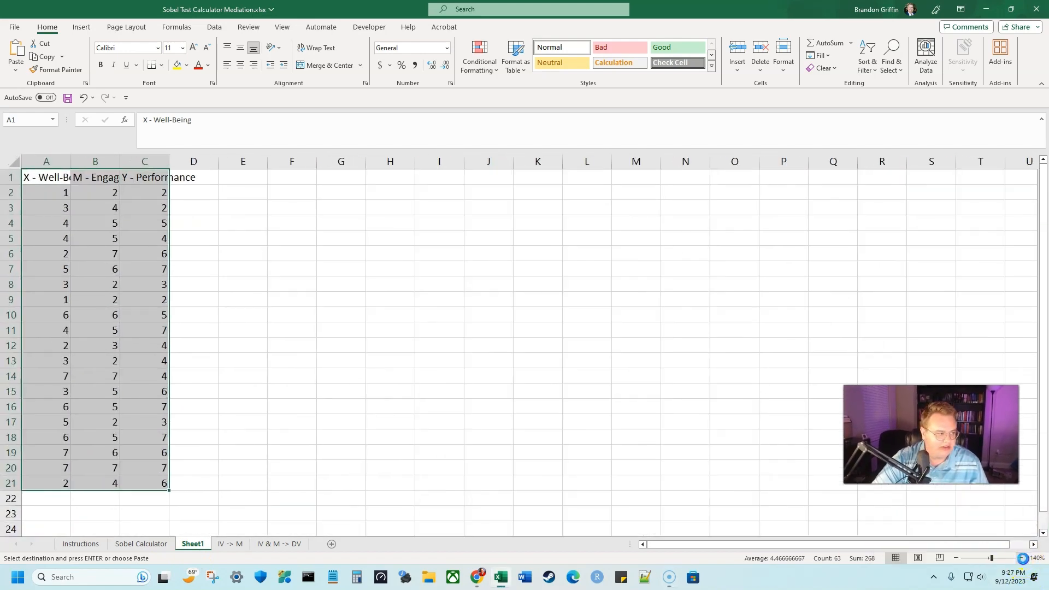
left_click(1020, 558)
left_click(1021, 559)
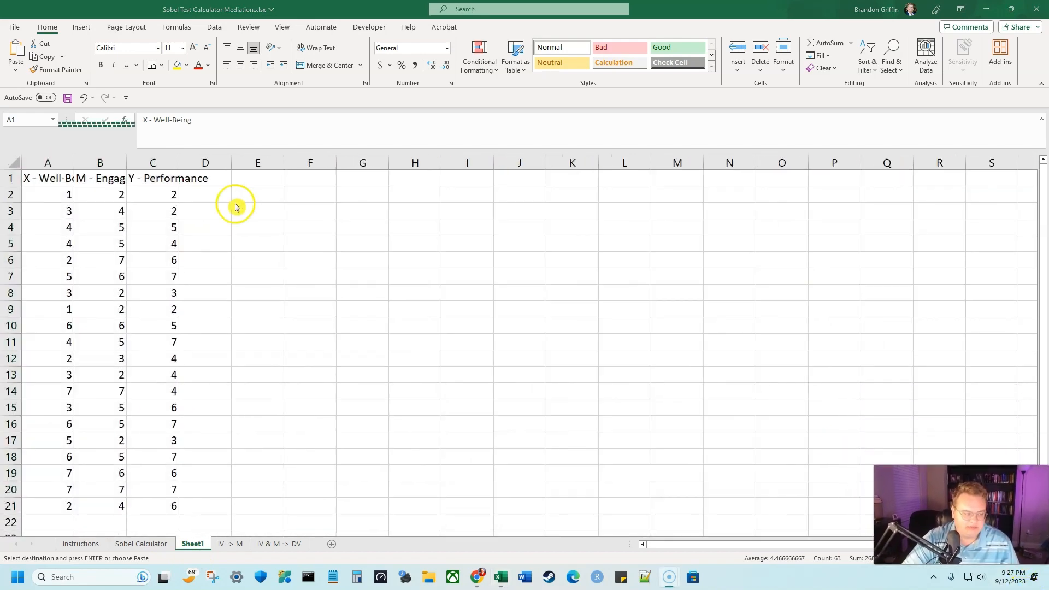
scroll(115, 189, "down", 1)
scroll(109, 192, "up", 1)
left_click(96, 197)
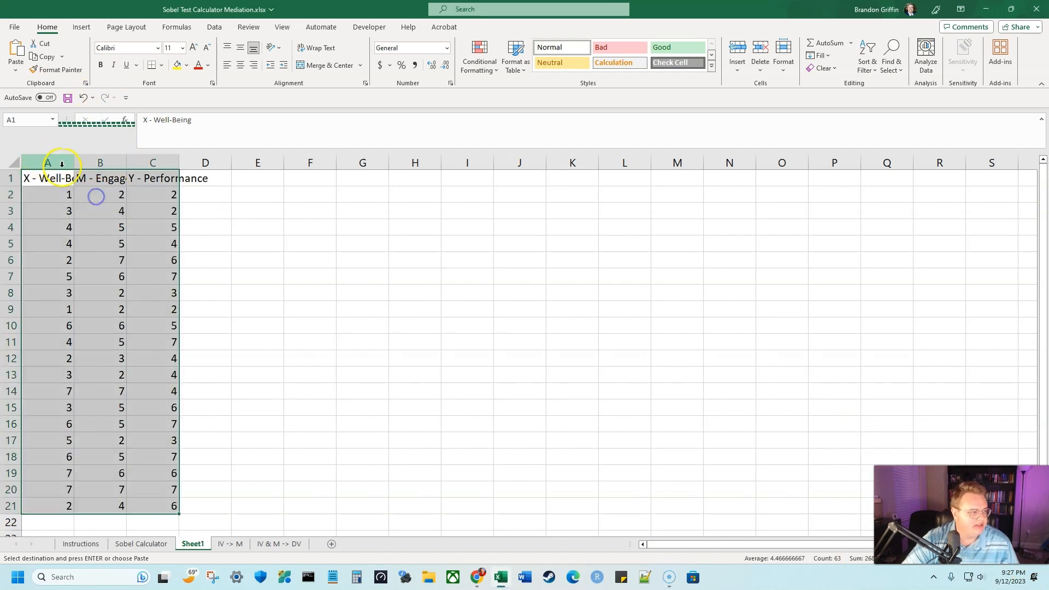
left_click_drag(55, 163, 177, 162)
double_click(178, 162)
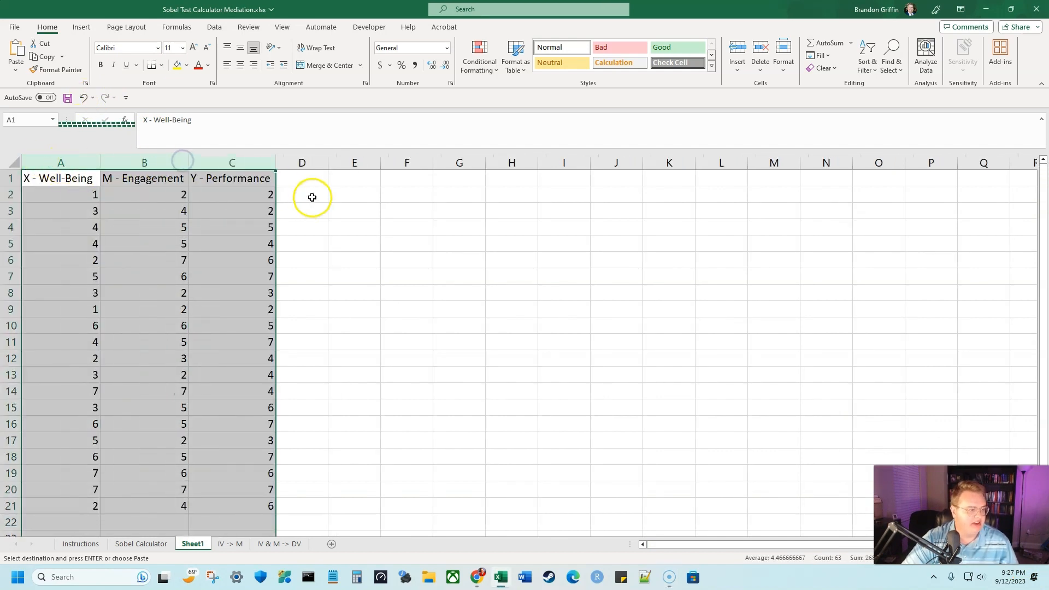
left_click(240, 65)
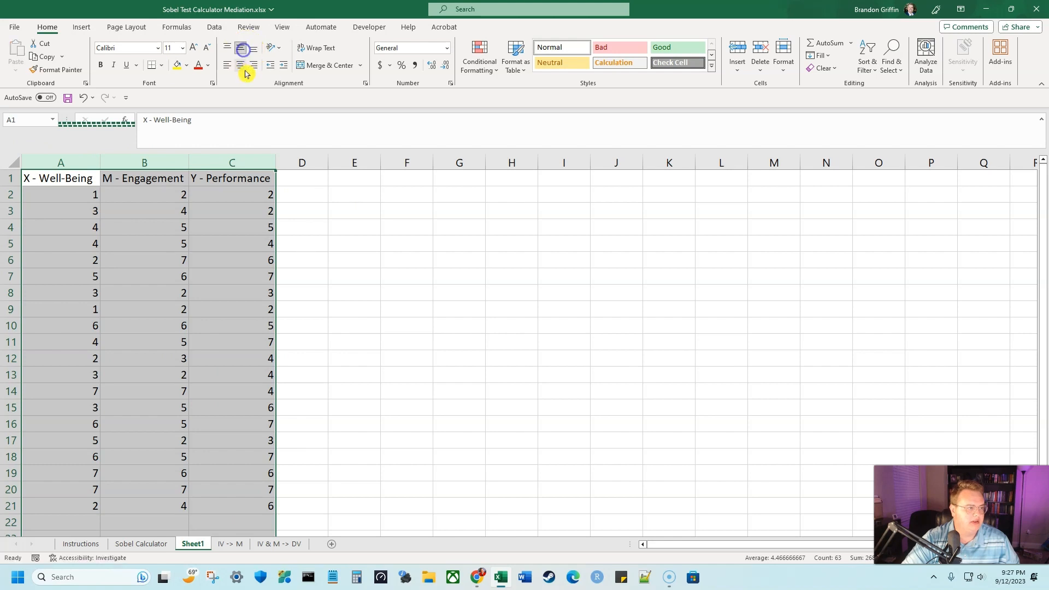
- Make the X - Well-Being and Y - Performance columns bold on Sheet1
left_click(64, 164)
key("ctrl+b")
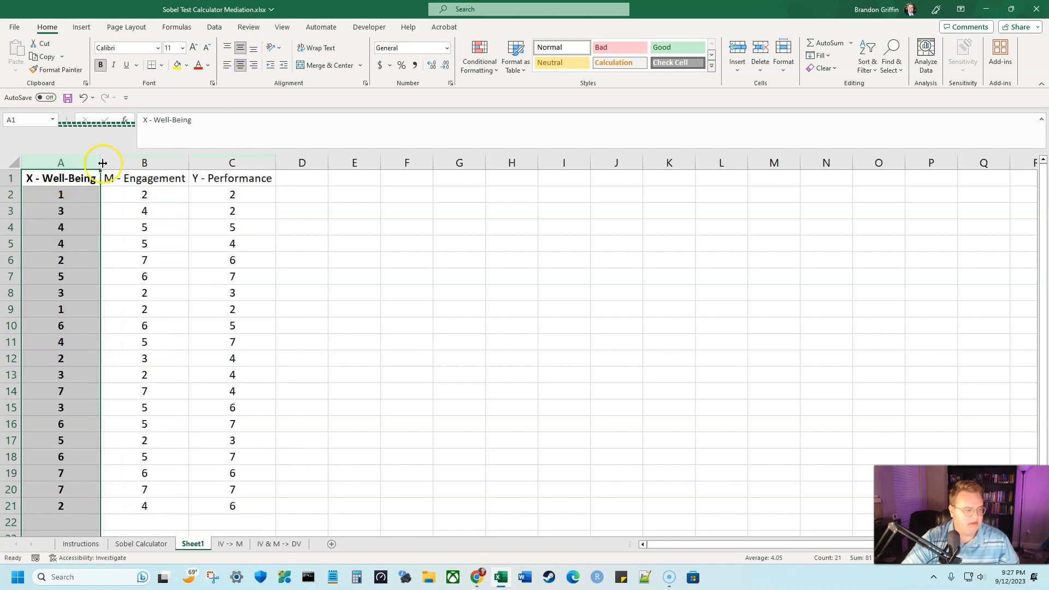
left_click(144, 162)
left_click(215, 163)
key("ctrl+b")
- Run a Regression on Sheet1 with Y range C1:C21, X range A1:A21 and labels included, outputting the results at E1
left_click(369, 179)
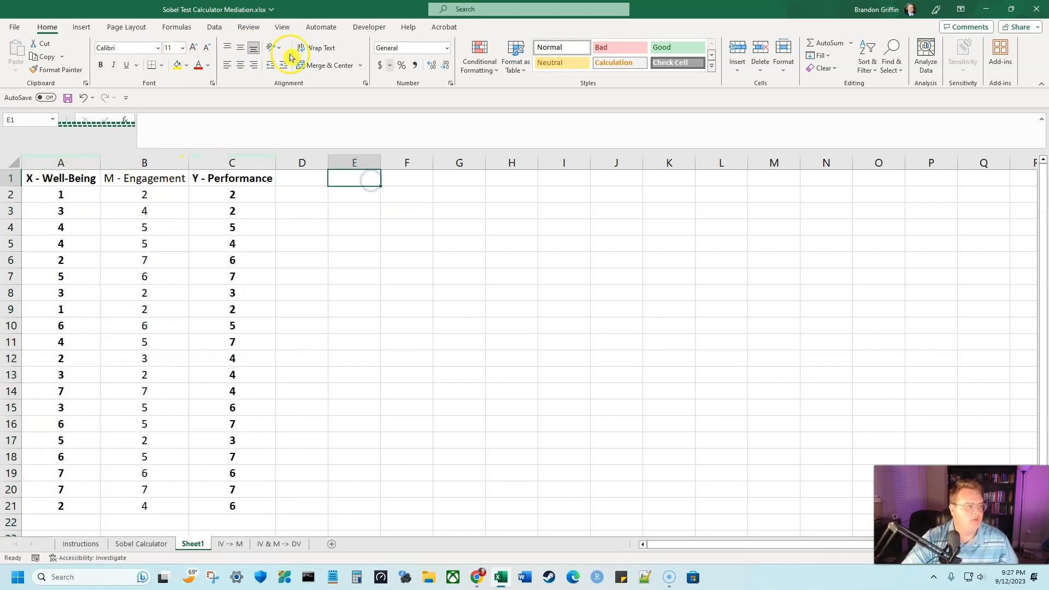
left_click(214, 27)
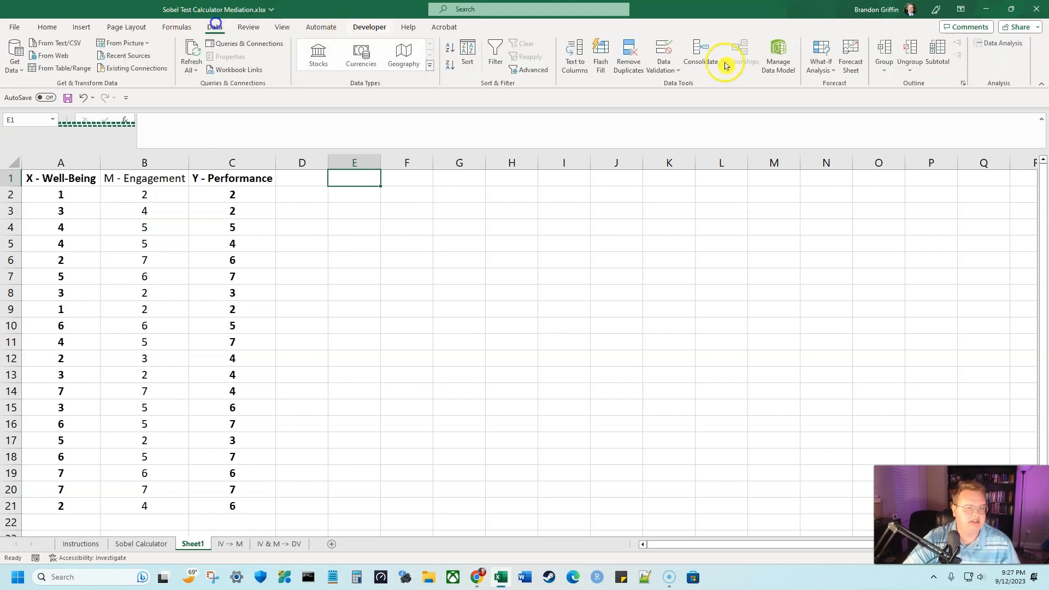
left_click(1001, 43)
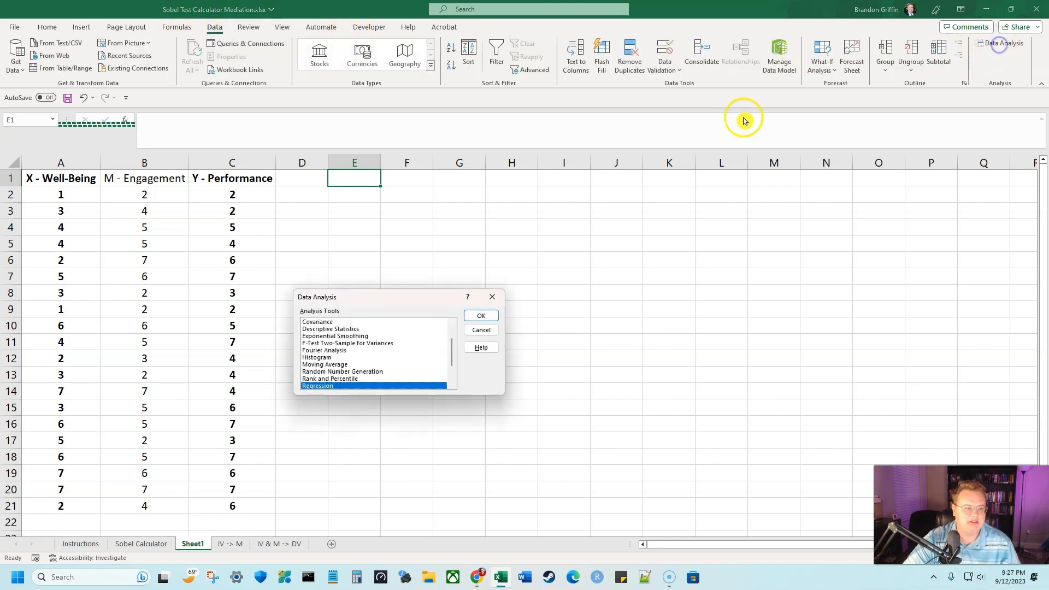
left_click(480, 316)
left_click(424, 274)
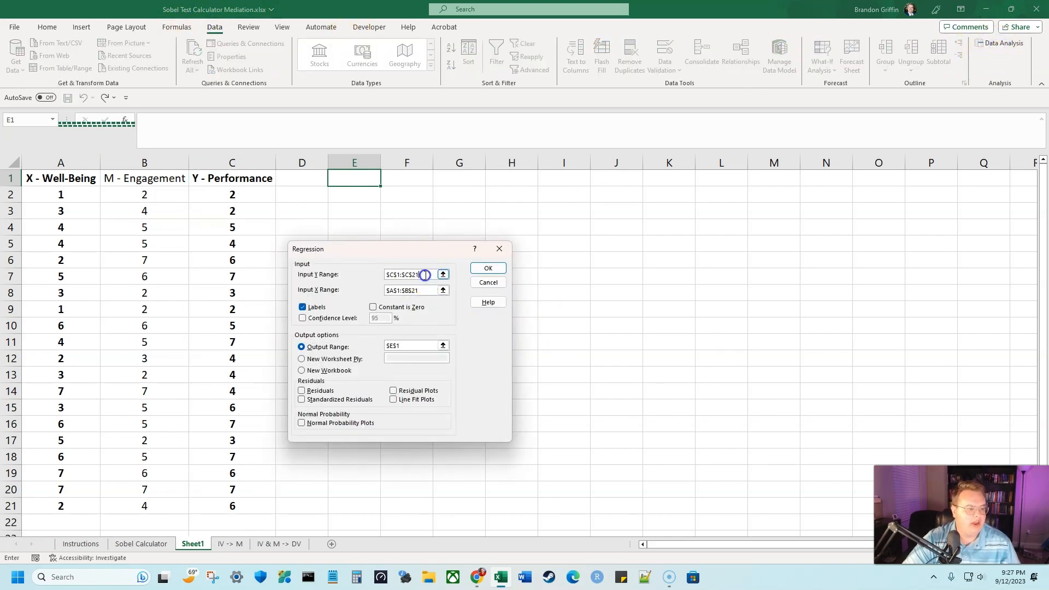
left_click(408, 287)
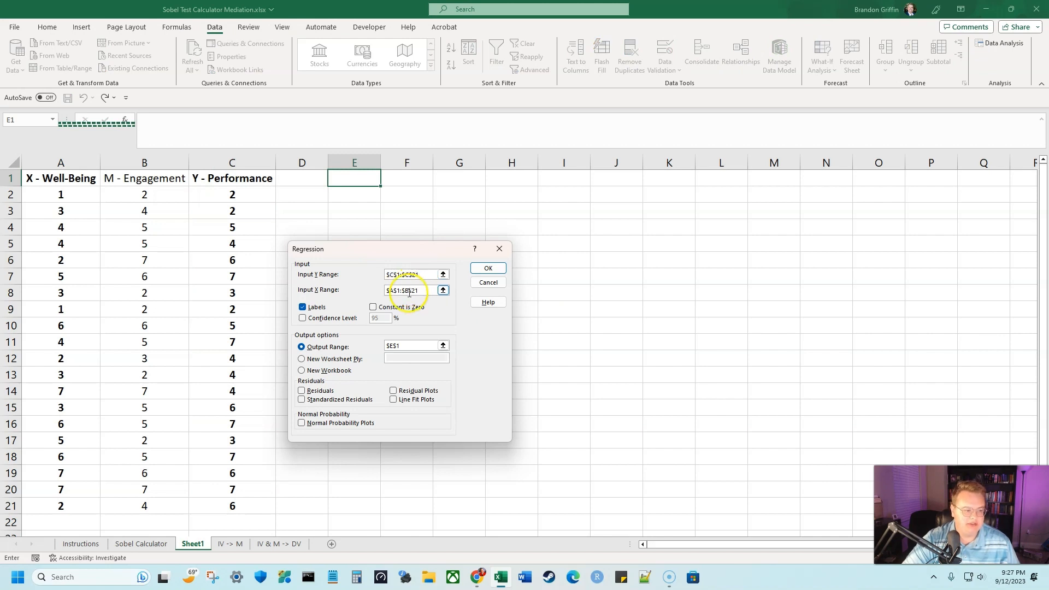
left_click(489, 301)
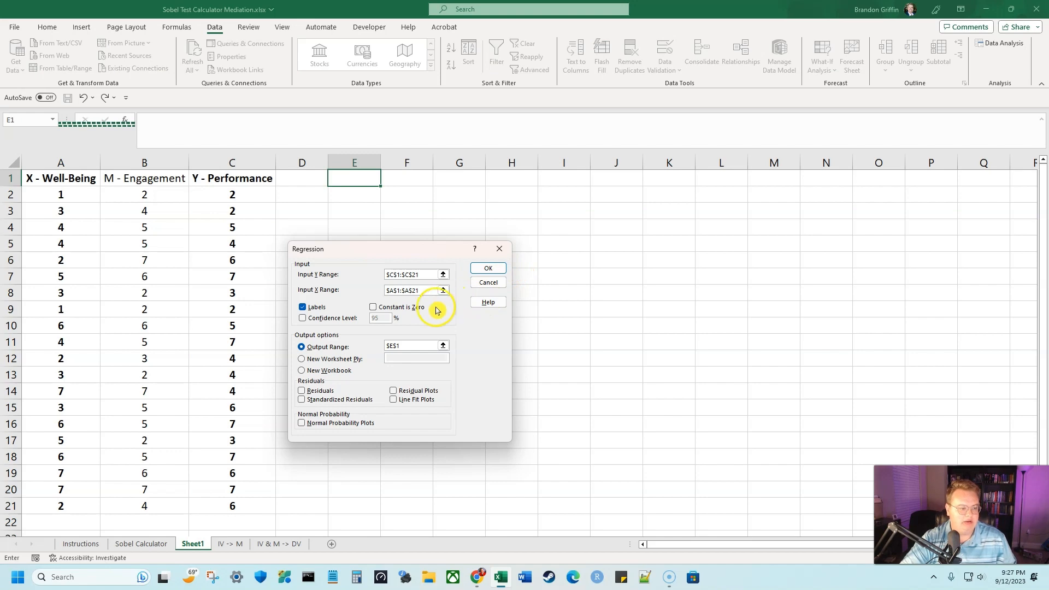
left_click(501, 269)
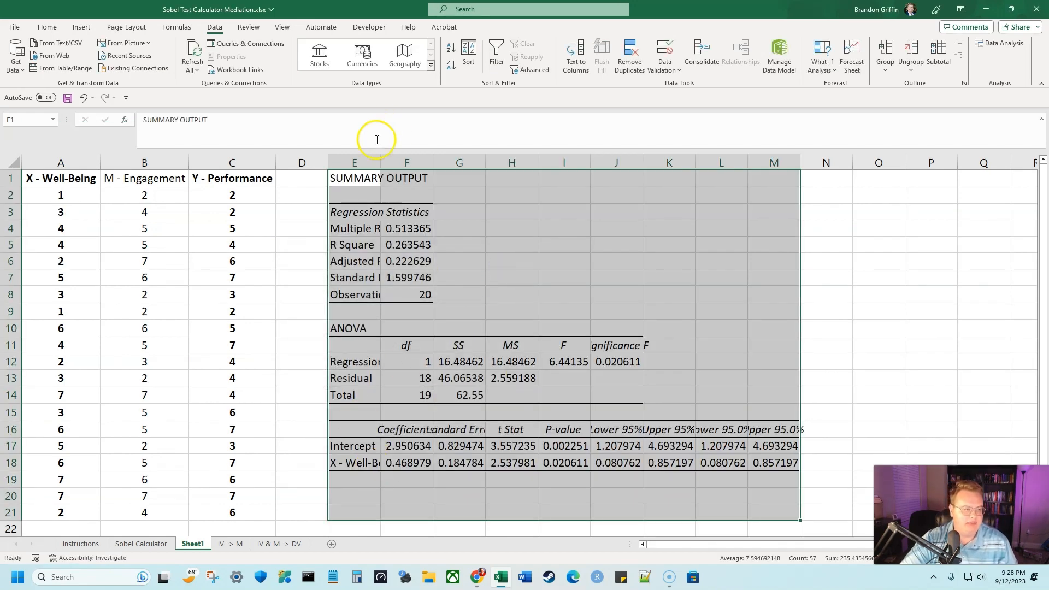
- Auto-fit columns E to M of the regression output and fill the X - Well-Being results in E18:I18 with yellow
left_click_drag(364, 163, 765, 163)
double_click(800, 163)
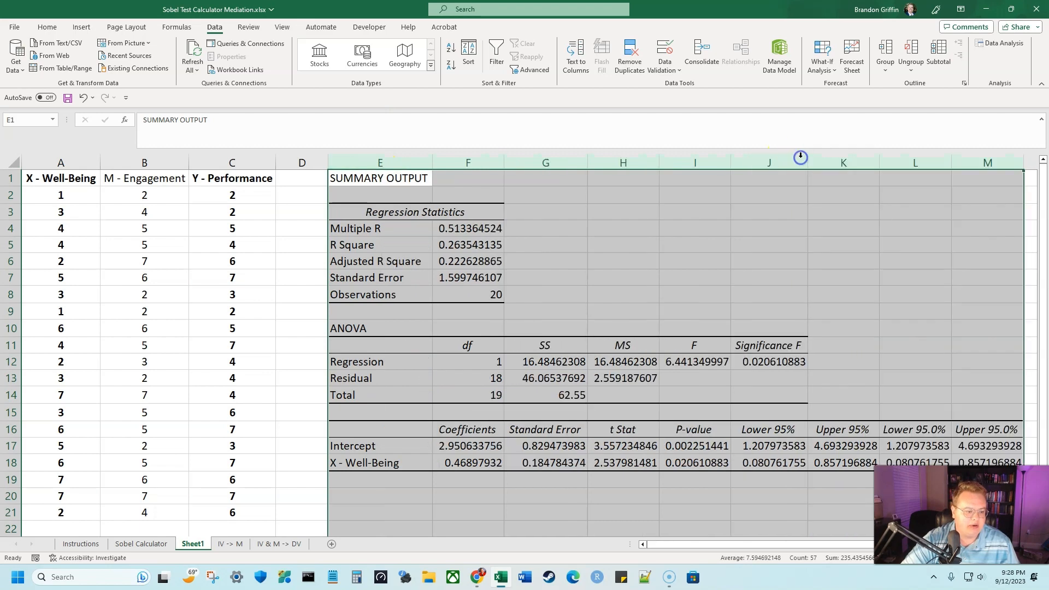
left_click_drag(381, 462, 689, 467)
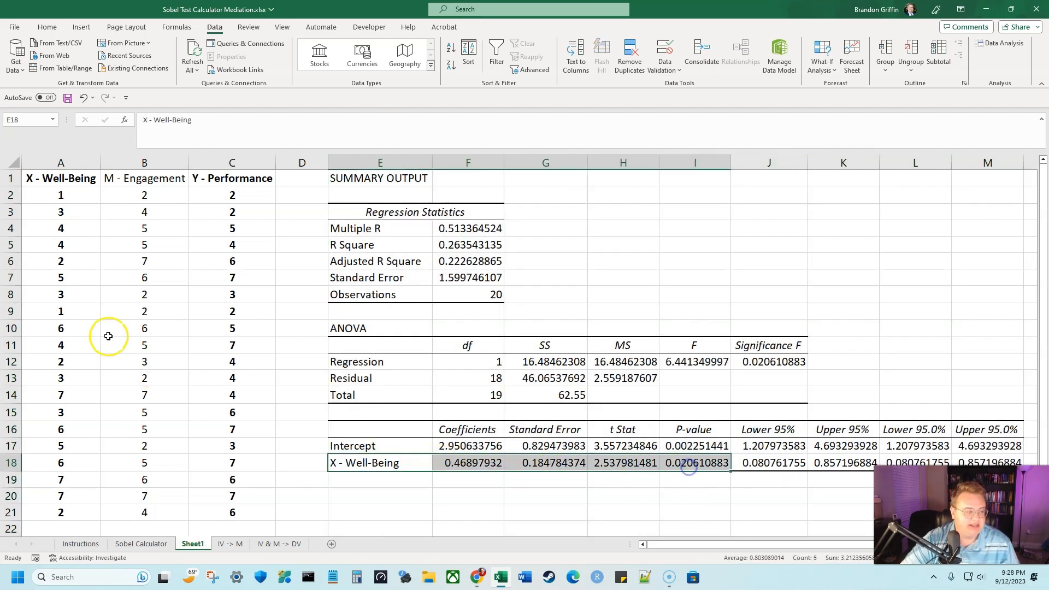
left_click(47, 26)
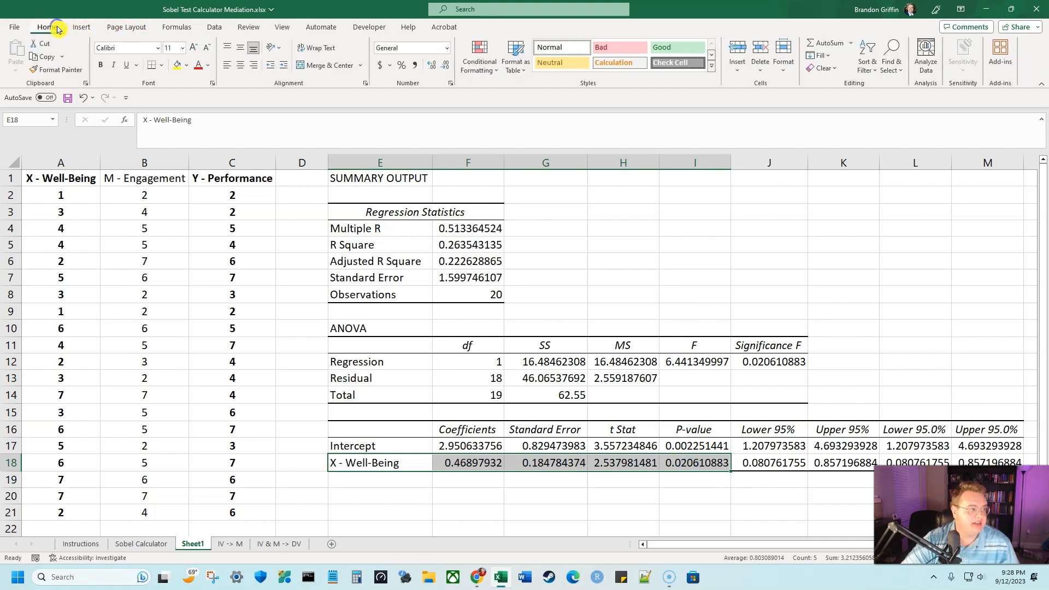
left_click(177, 65)
- Compare the X - Well-Being p-value on Sheet1 with the one on the IV & M -> DV sheet
left_click(673, 476)
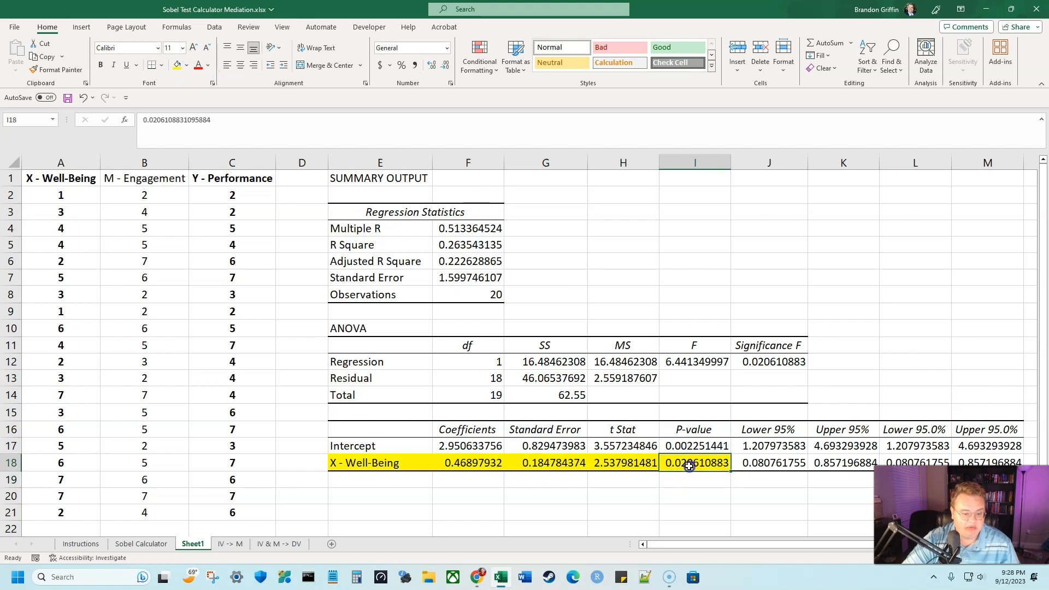
left_click(689, 465)
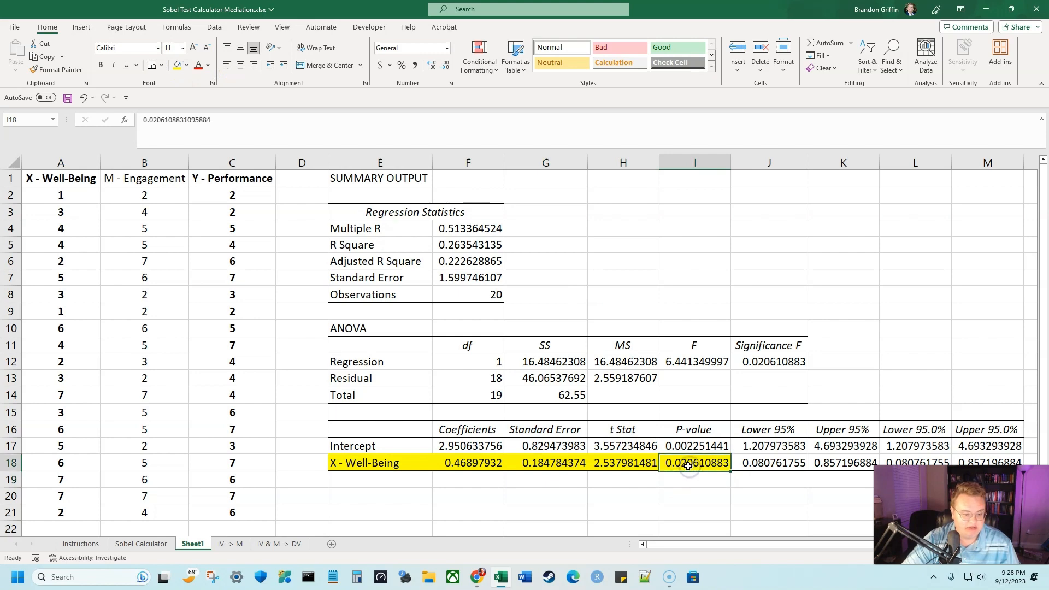
left_click(268, 544)
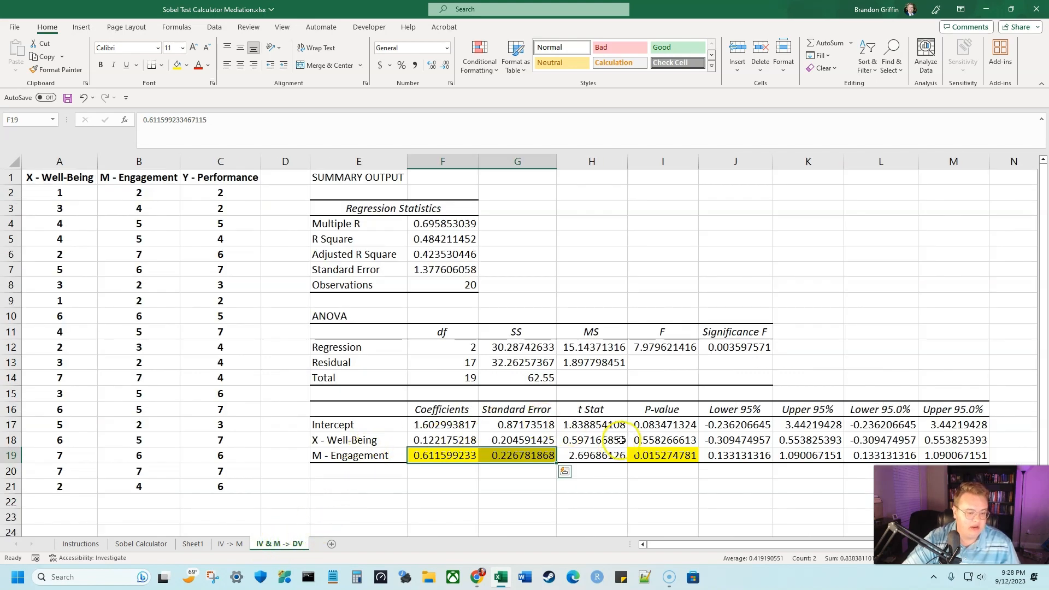
left_click(683, 440)
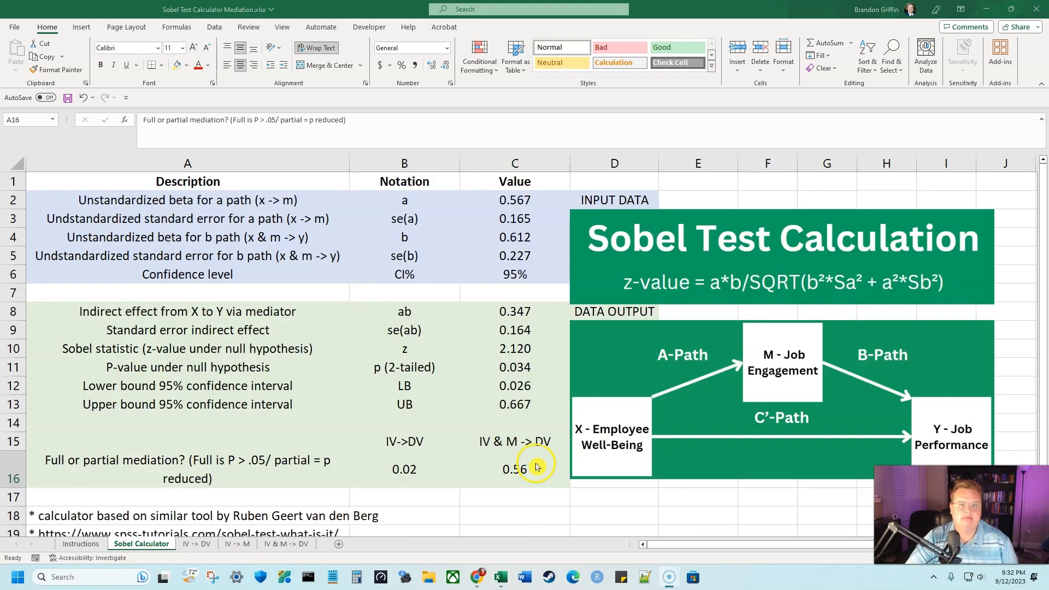
- Examine the full or partial mediation row of the Sobel Calculator, including the p-value references in B16 and C16
left_click(292, 475)
left_click_drag(298, 436, 481, 479)
left_click(432, 495)
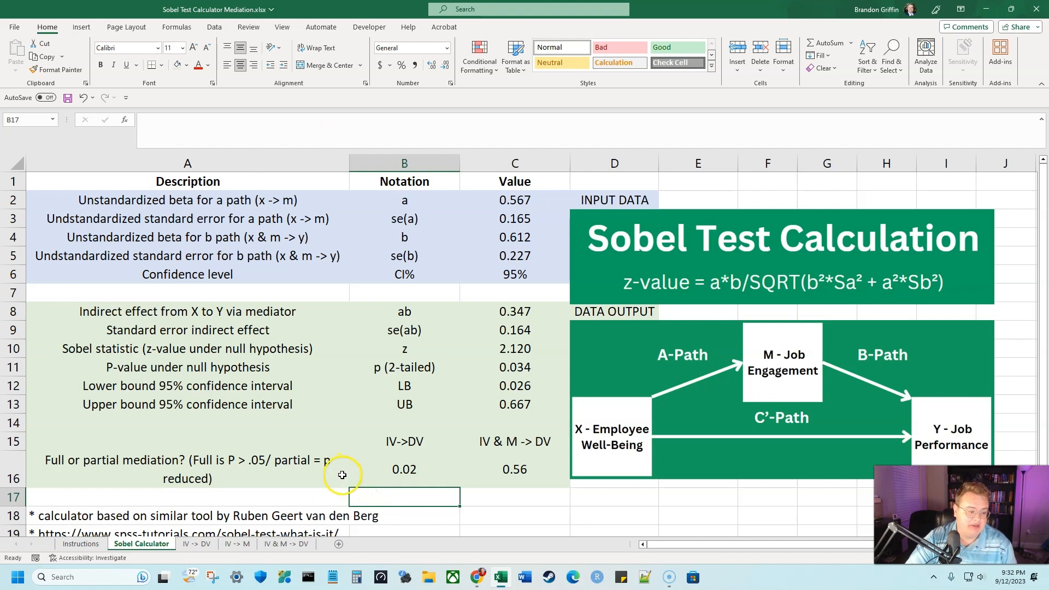
left_click(438, 440)
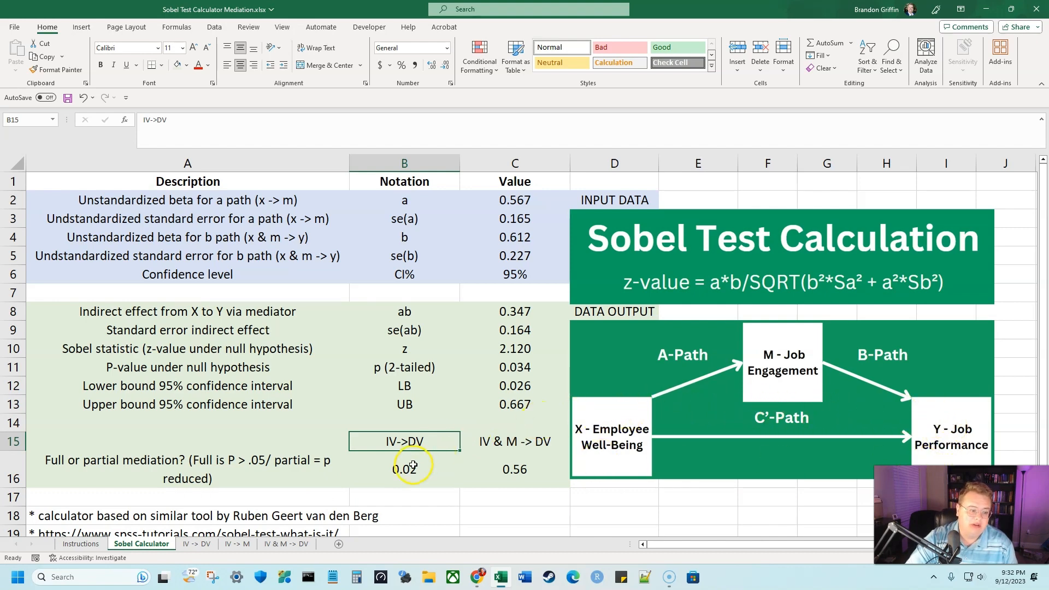
left_click(414, 467)
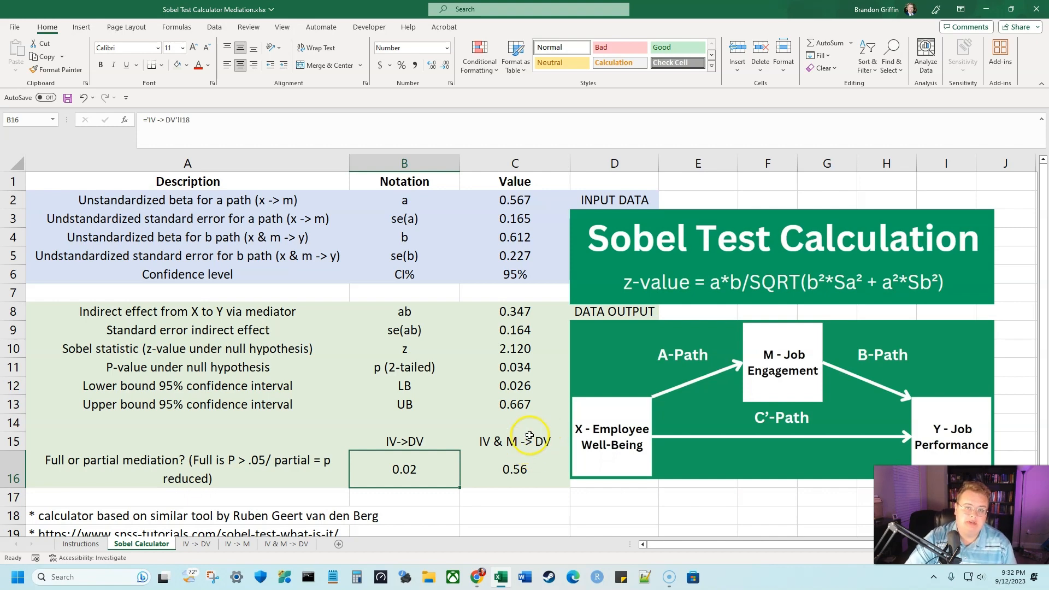
left_click(519, 470)
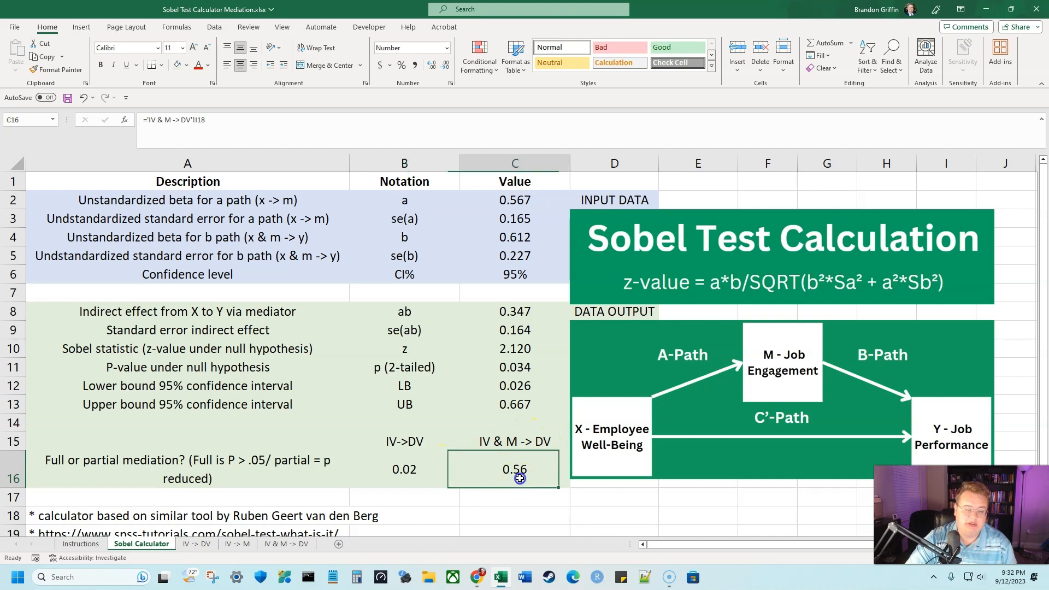